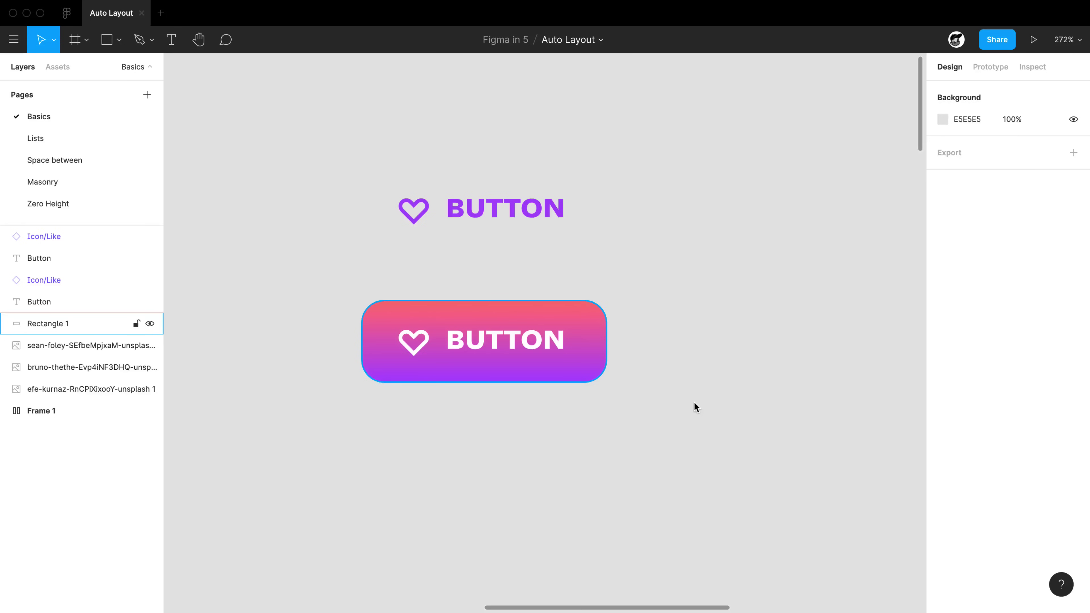
Wrap the purple heart and BUTTON label together in an auto-layout frame with Shift+A.
{"action": "left_click_drag", "start_coordinate": [384, 177], "coordinate": [615, 240]}
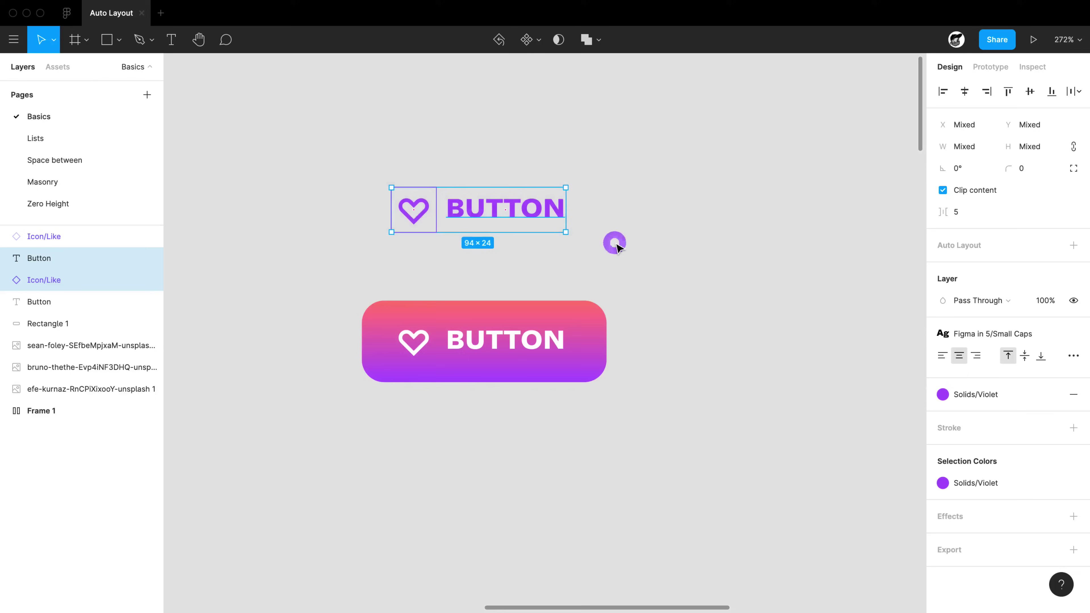
{"action": "scroll", "coordinate": [614, 241], "scroll_direction": "left", "scroll_amount": 1}
{"action": "scroll", "coordinate": [614, 240], "scroll_direction": "right", "scroll_amount": 1}
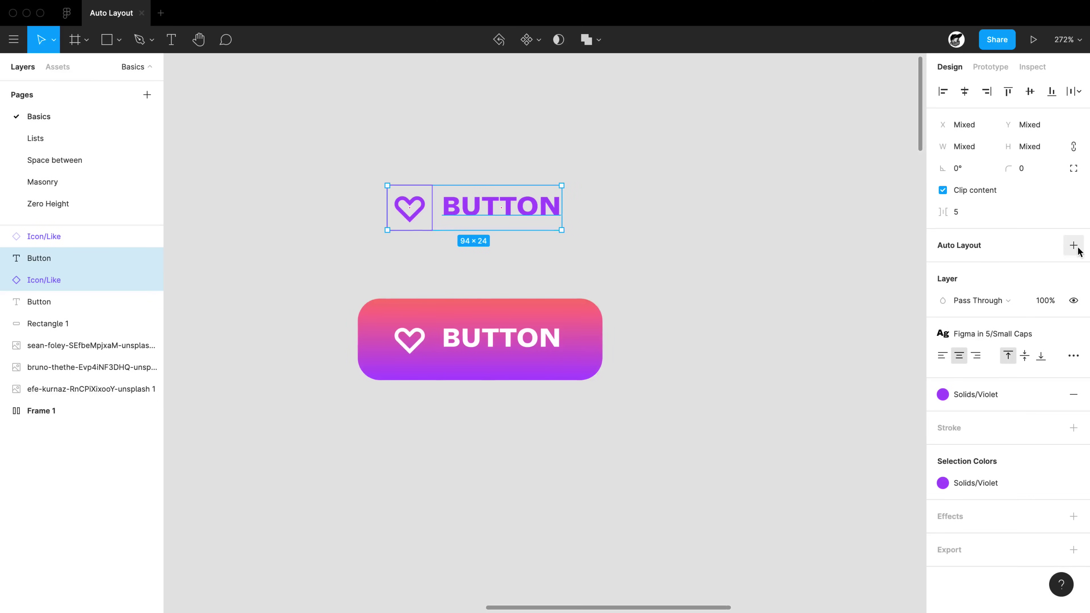
{"action": "scroll", "coordinate": [618, 277], "scroll_direction": "left", "scroll_amount": 1}
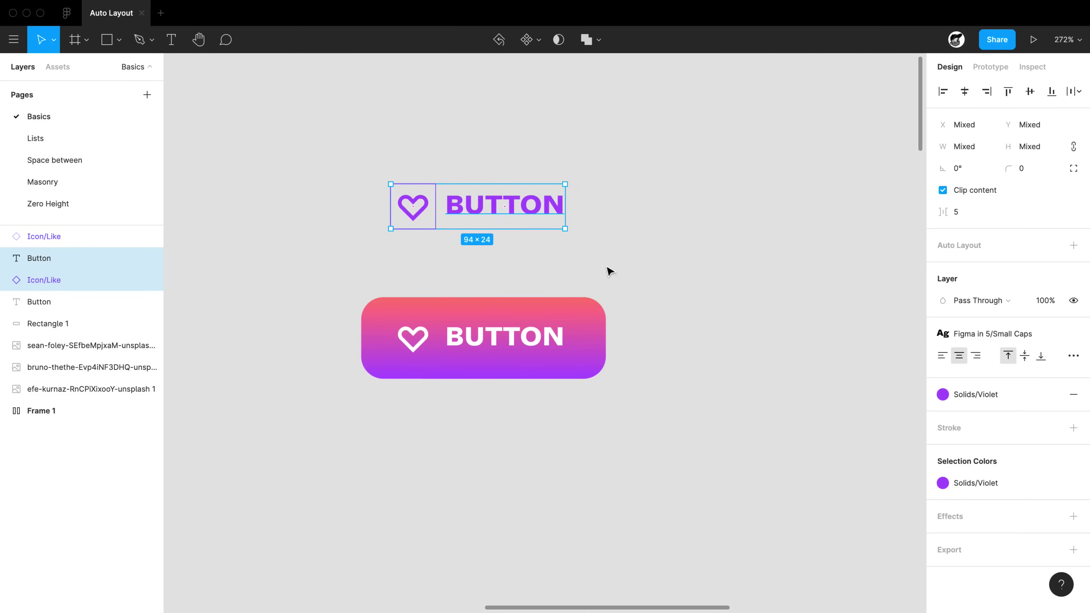
{"action": "key", "text": "shift"}
{"action": "key", "text": "shift+a"}
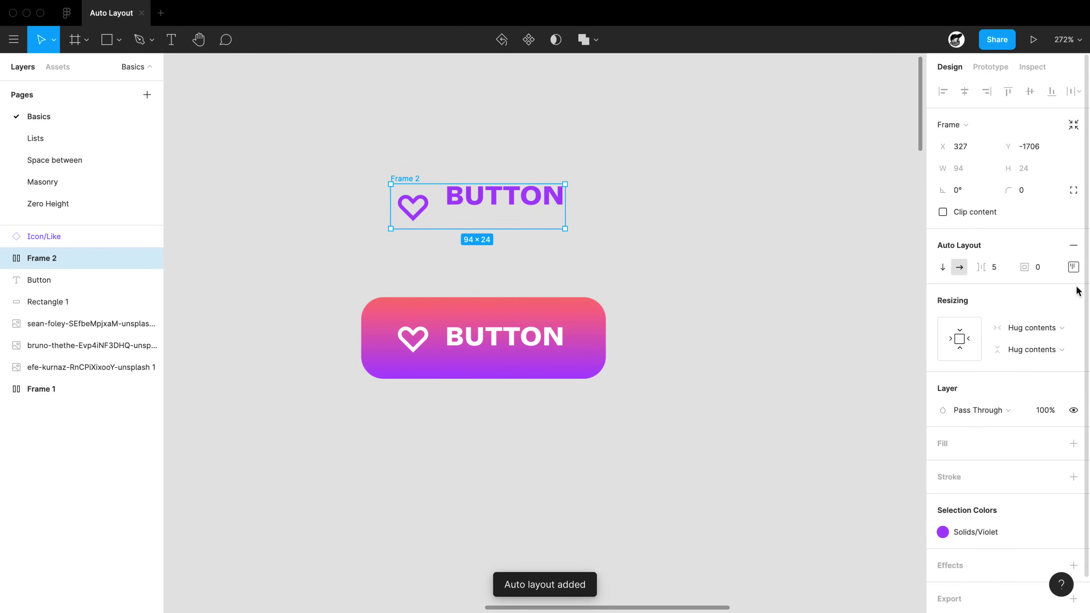
Centre the frame's contents vertically, round its corners to 16, and add a white fill.
{"action": "left_click", "coordinate": [1075, 273]}
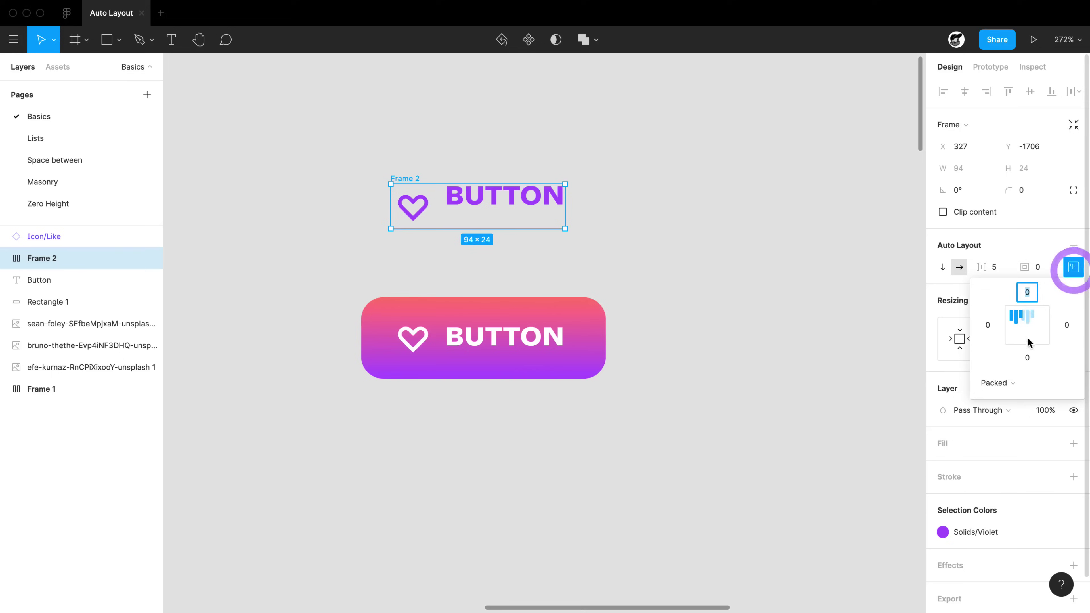
{"action": "left_click", "coordinate": [1027, 327]}
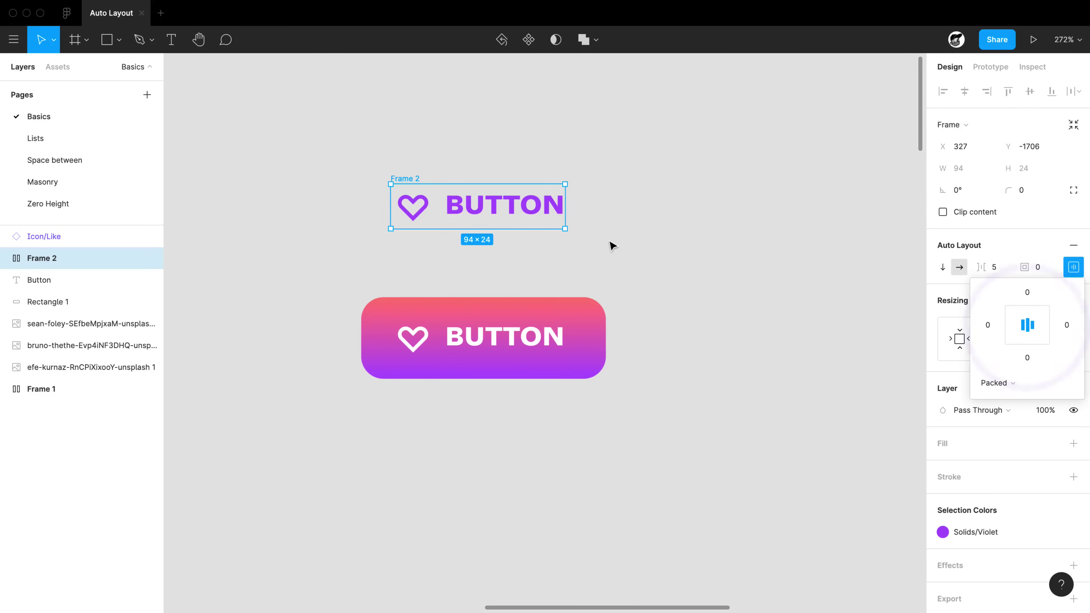
{"action": "left_click", "coordinate": [1028, 191]}
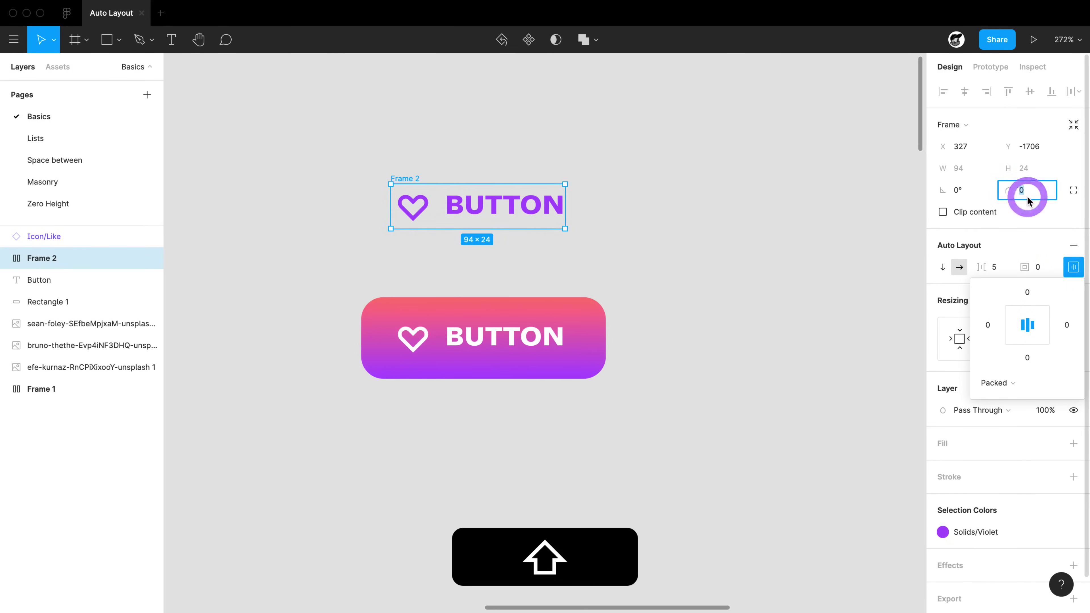
{"action": "key", "text": "shift+Up"}
{"action": "key", "text": "Escape"}
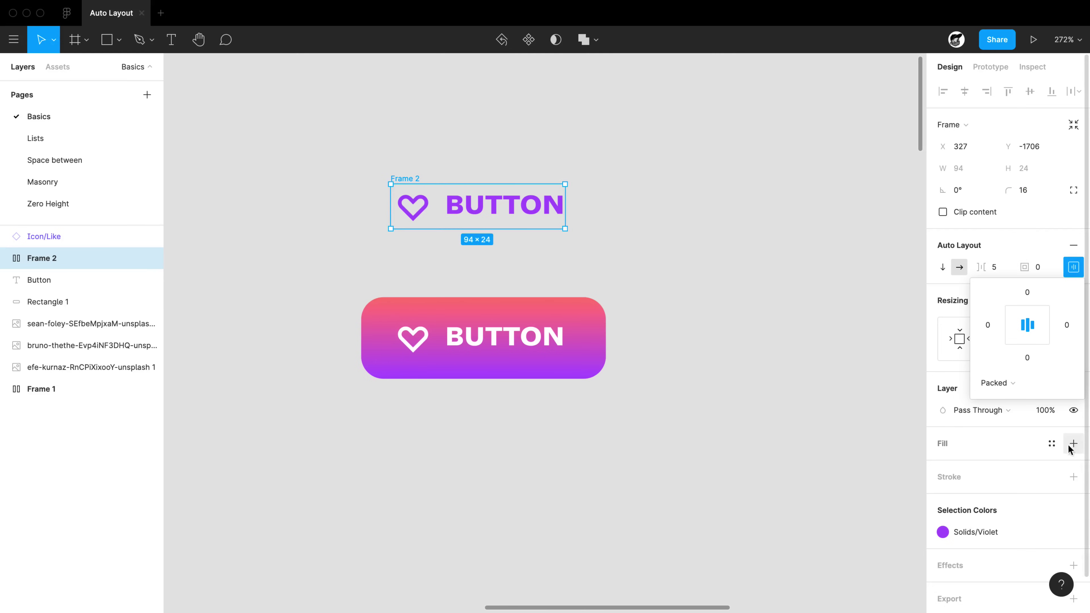
{"action": "left_click", "coordinate": [1073, 443]}
{"action": "left_click", "coordinate": [946, 464]}
{"action": "left_click", "coordinate": [946, 464]}
Set the white button frame's padding to 16 around its contents.
{"action": "key", "text": "Escape"}
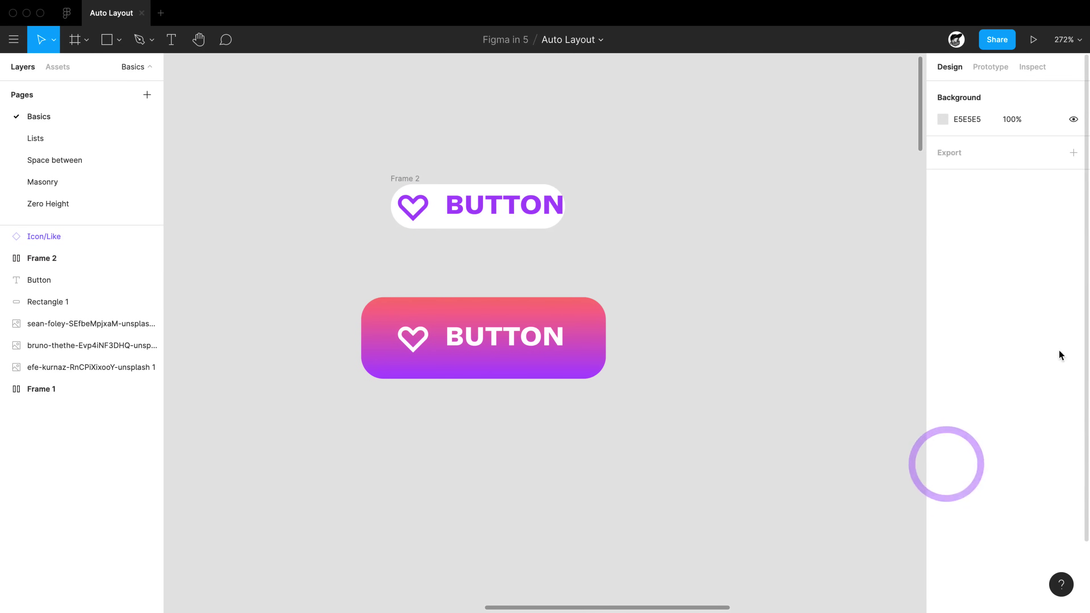
{"action": "left_click", "coordinate": [419, 187]}
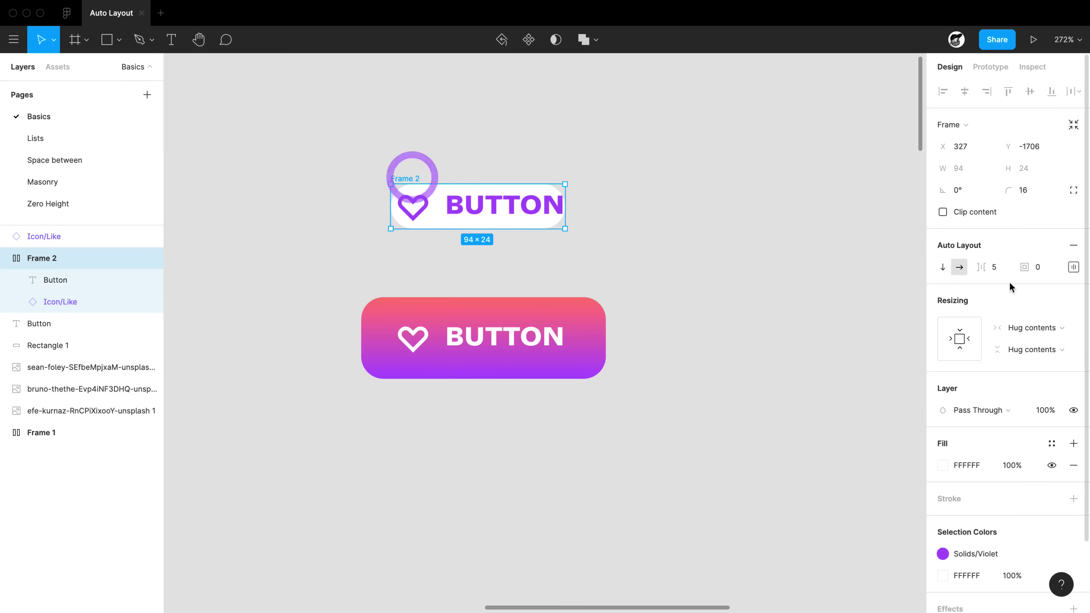
{"action": "left_click", "coordinate": [1045, 270]}
{"action": "type", "text": "16"}
{"action": "key", "text": "Tab"}
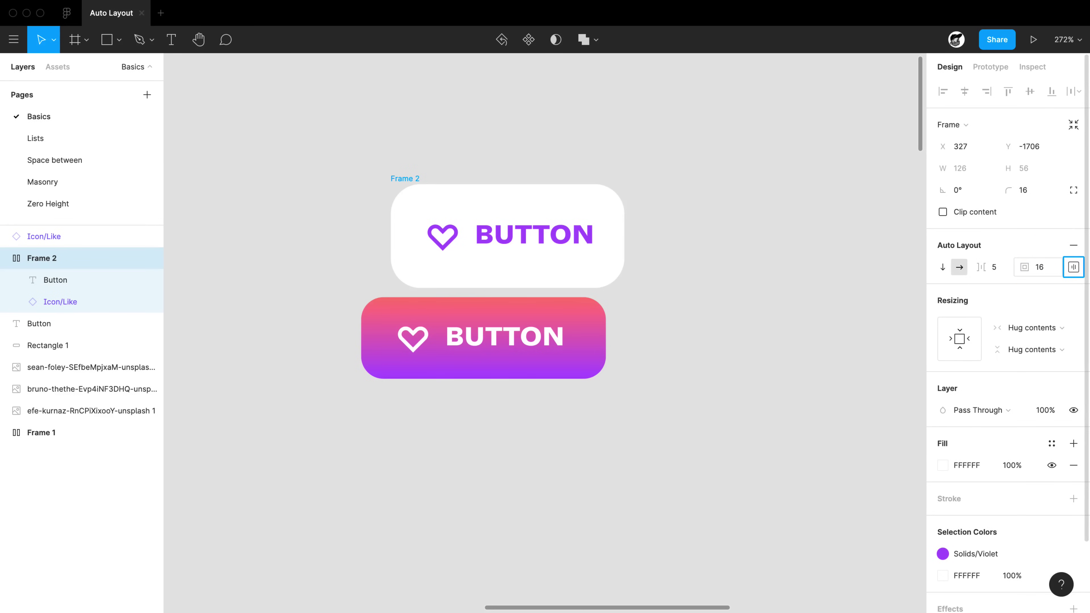
Move the white button up-left and type a longer label to check it stretches.
{"action": "left_click_drag", "start_coordinate": [415, 180], "coordinate": [378, 147]}
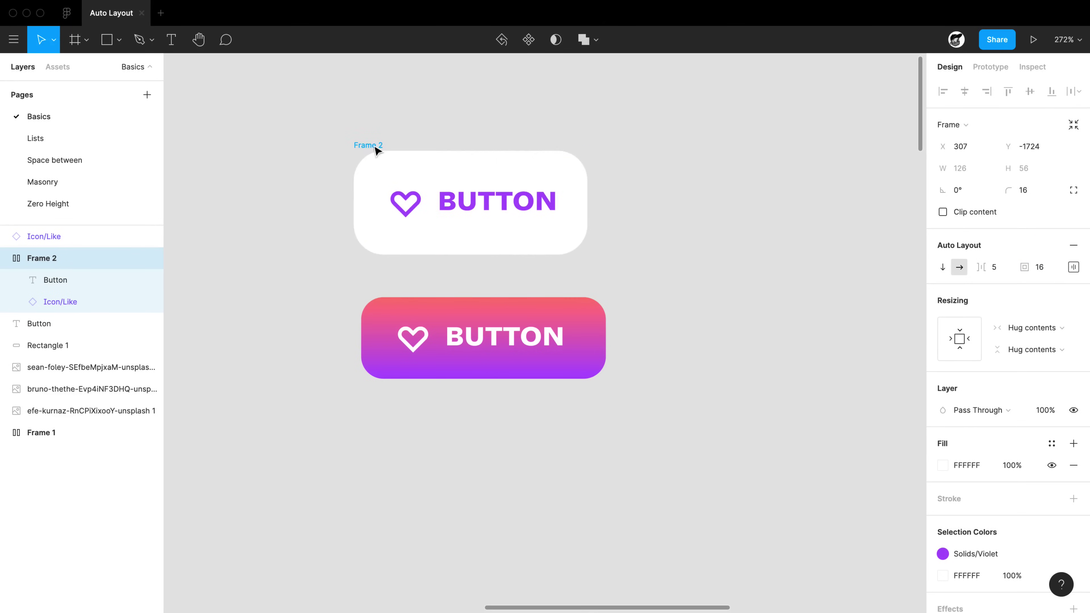
{"action": "double_click", "coordinate": [482, 210]}
{"action": "type", "text": "laskdjflksdjflksjd"}
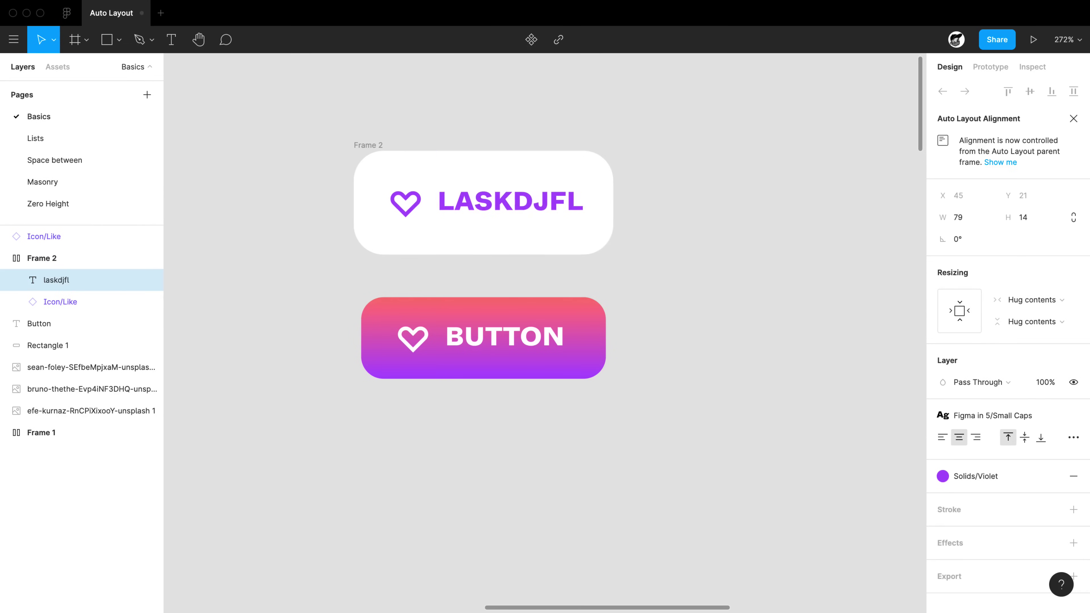
{"action": "key", "text": "Escape"}
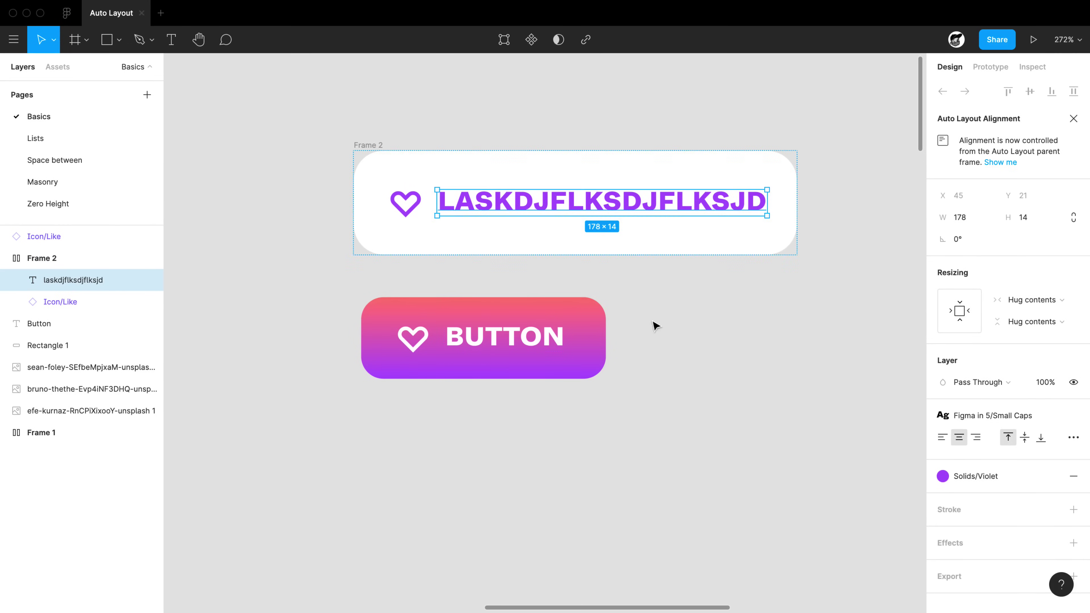
Delete the white button frame, leaving the gradient button in place.
{"action": "left_click", "coordinate": [372, 151]}
{"action": "key", "text": "Delete"}
{"action": "left_click_drag", "start_coordinate": [403, 359], "coordinate": [528, 370]}
{"action": "key", "text": "super+z"}
{"action": "key", "text": "super+z"}
Marquee-select the heart, BUTTON label and gradient rectangle and wrap them in auto layout.
{"action": "left_click", "coordinate": [401, 360]}
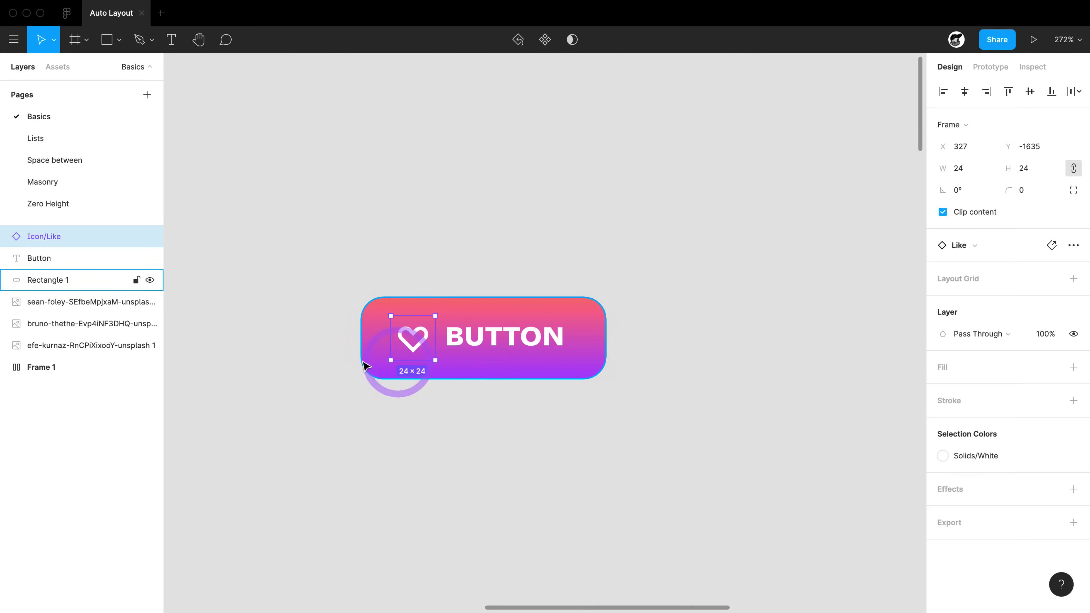
{"action": "left_click", "coordinate": [371, 361]}
{"action": "left_click", "coordinate": [423, 340]}
{"action": "left_click", "coordinate": [497, 342]}
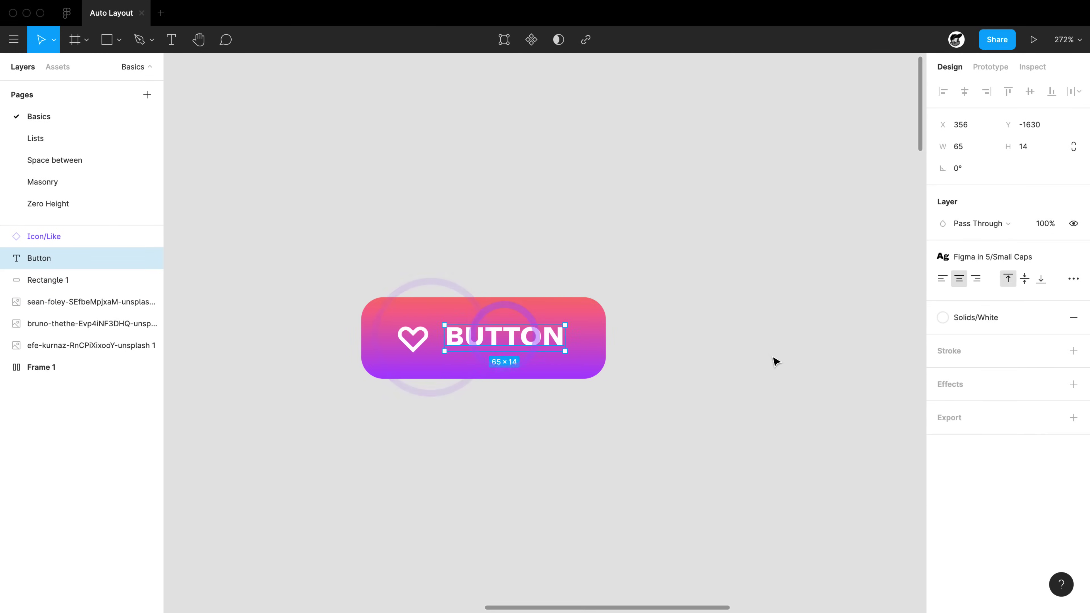
{"action": "left_click", "coordinate": [754, 334]}
{"action": "left_click_drag", "start_coordinate": [316, 235], "coordinate": [695, 445]}
{"action": "key", "text": "shift+a"}
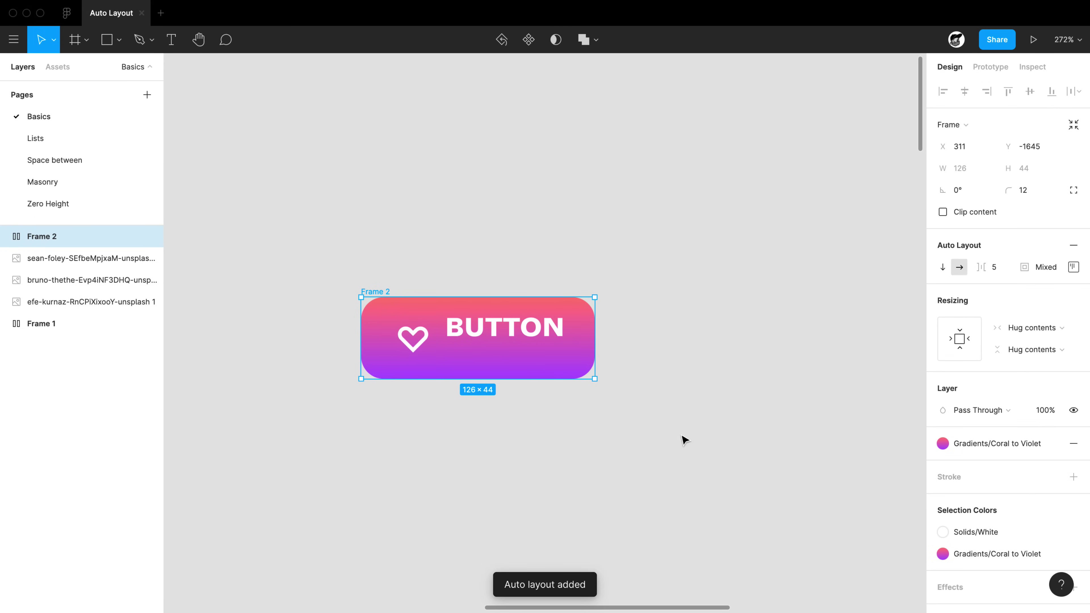
Centre the contents of the new Frame 2 vertically.
{"action": "scroll", "coordinate": [505, 342], "scroll_direction": "right", "scroll_amount": 1}
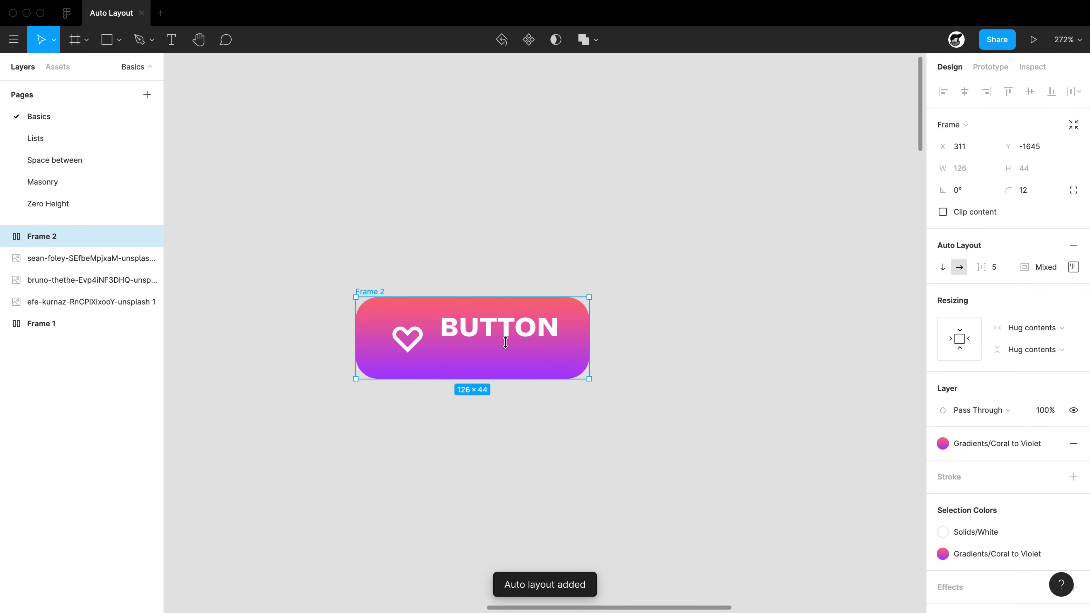
{"action": "left_click", "coordinate": [6, 237]}
{"action": "left_click", "coordinate": [80, 280]}
{"action": "left_click", "coordinate": [64, 239]}
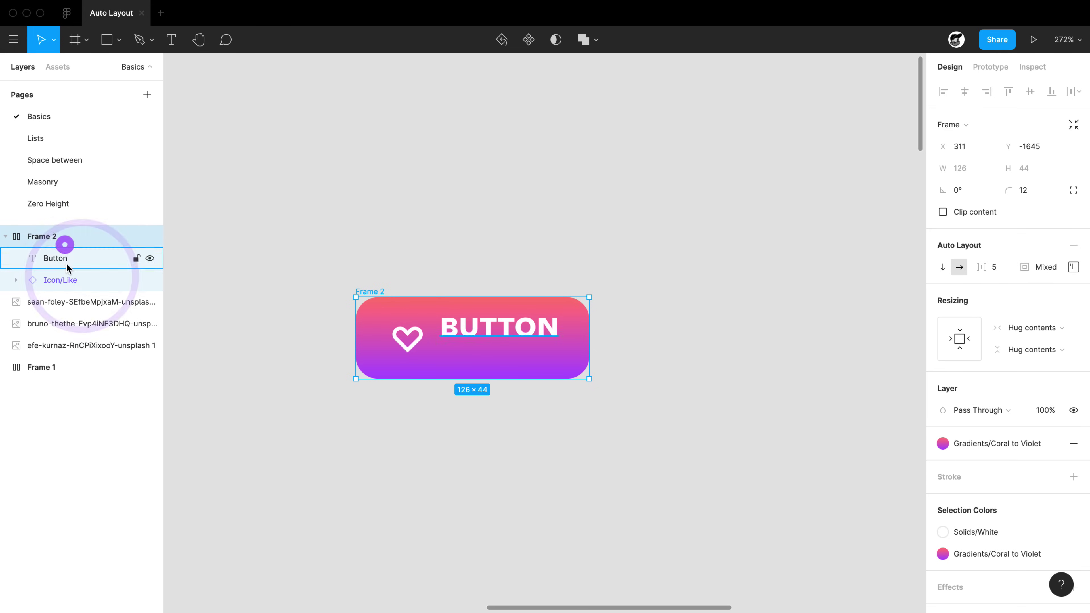
{"action": "left_click", "coordinate": [1073, 267]}
{"action": "left_click", "coordinate": [1027, 324]}
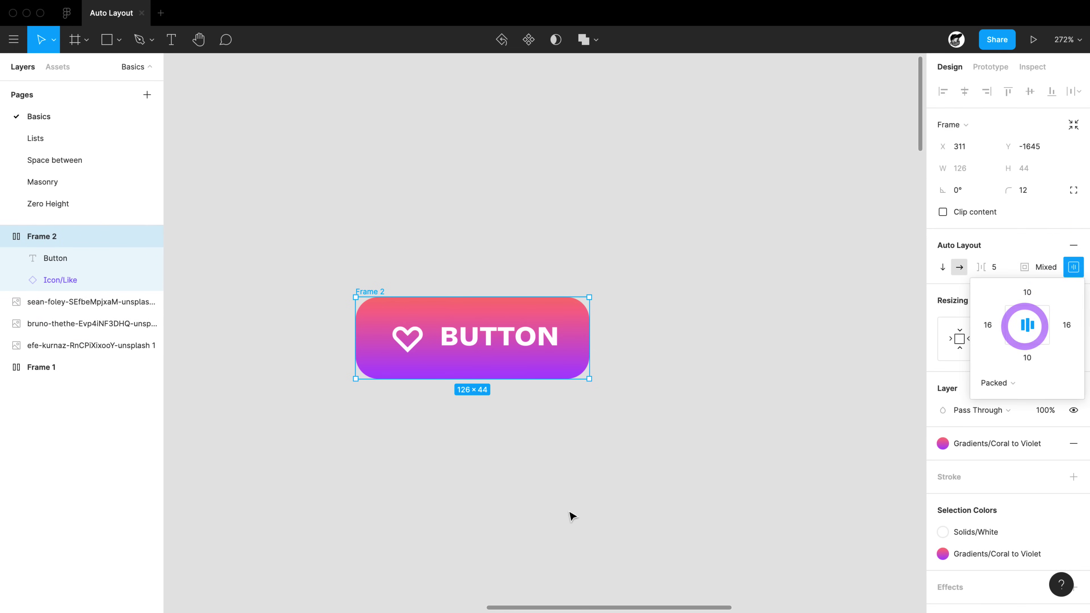
{"action": "left_click", "coordinate": [570, 512]}
Type longer label text to confirm the button grows with it.
{"action": "left_click", "coordinate": [463, 335], "text": "super"}
{"action": "double_click", "coordinate": [463, 335]}
{"action": "type", "text": "adksljflaks"}
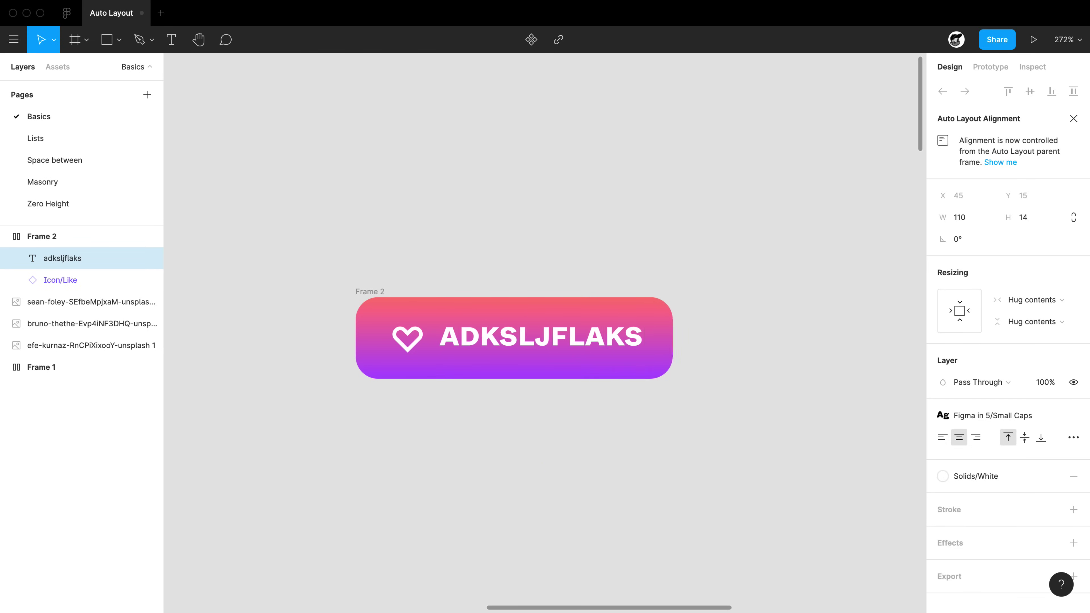
{"action": "type", "text": "djf"}
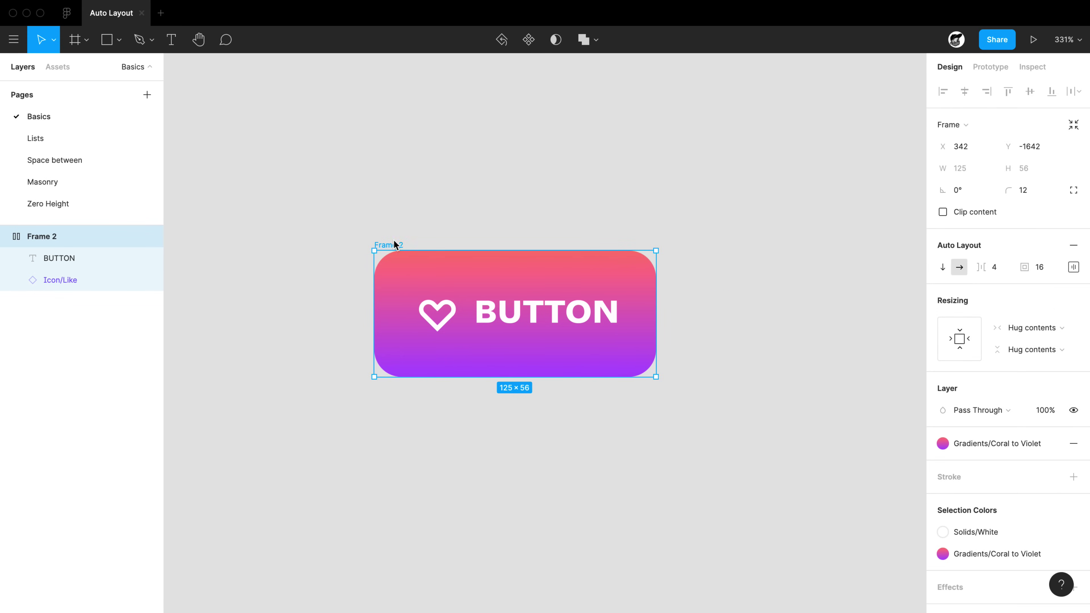
Try vertical then horizontal direction, and widen the heart–label gap to 4.5.
{"action": "left_click", "coordinate": [941, 269]}
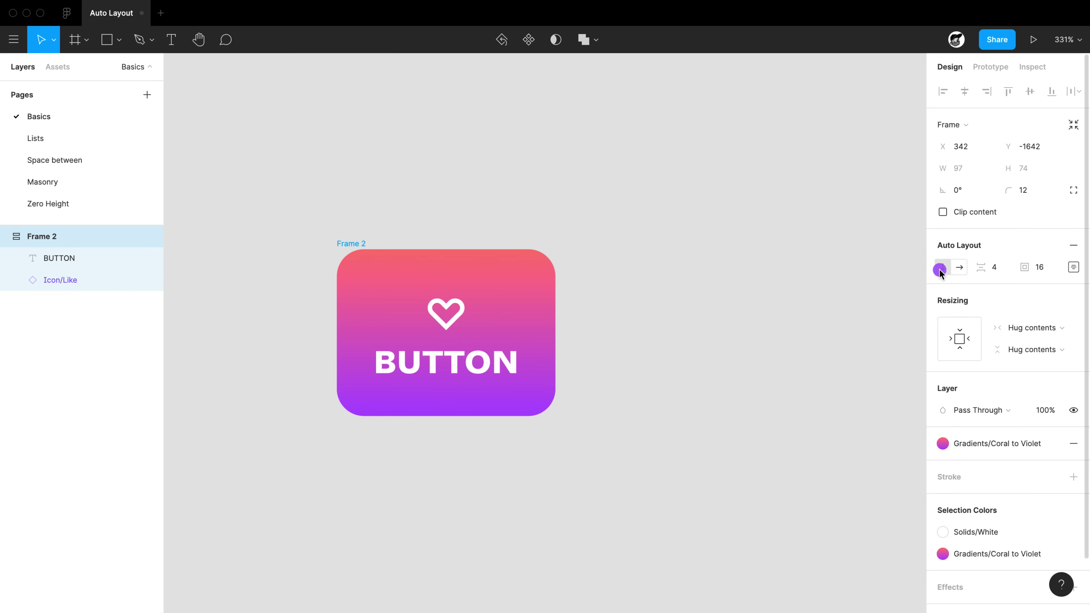
{"action": "left_click", "coordinate": [959, 267]}
{"action": "left_click_drag", "start_coordinate": [981, 267], "coordinate": [1030, 267]}
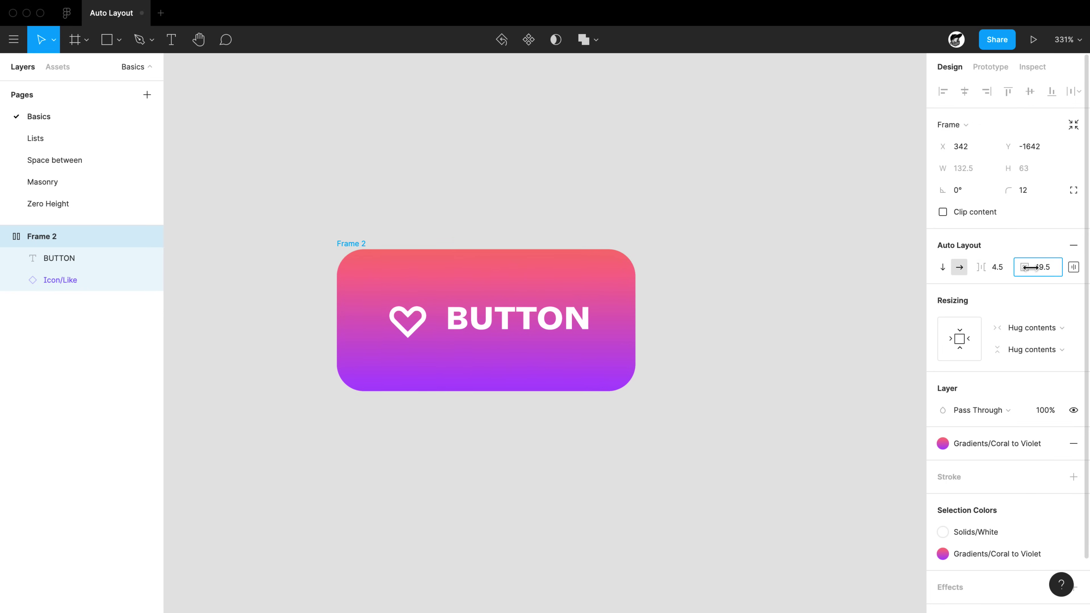
Set per-side padding to 8 top, 8 bottom and 16 left.
{"action": "left_click", "coordinate": [1069, 269]}
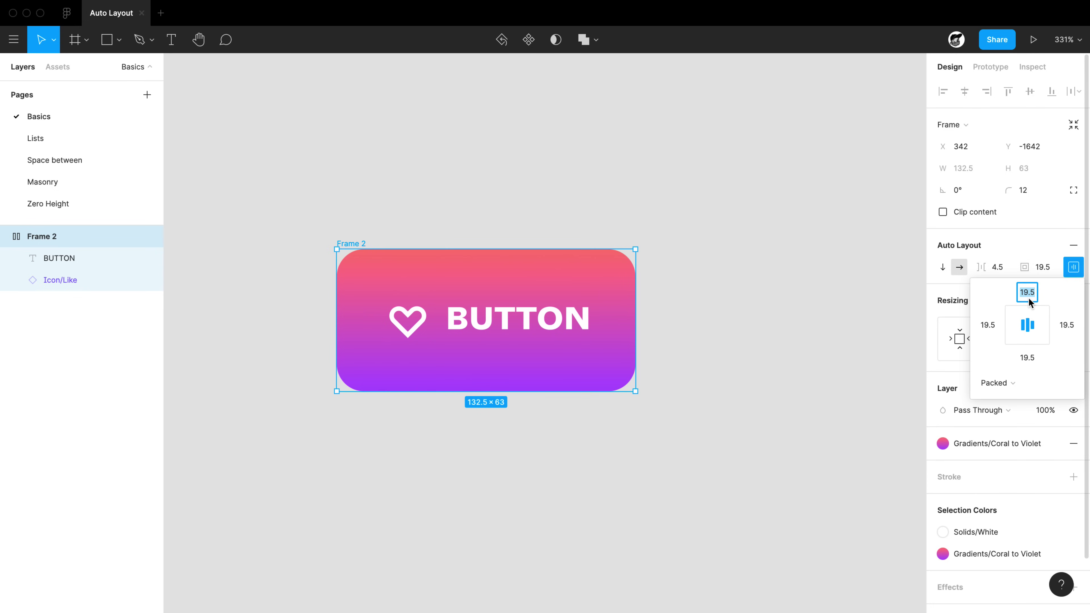
{"action": "type", "text": "8"}
{"action": "key", "text": "Tab"}
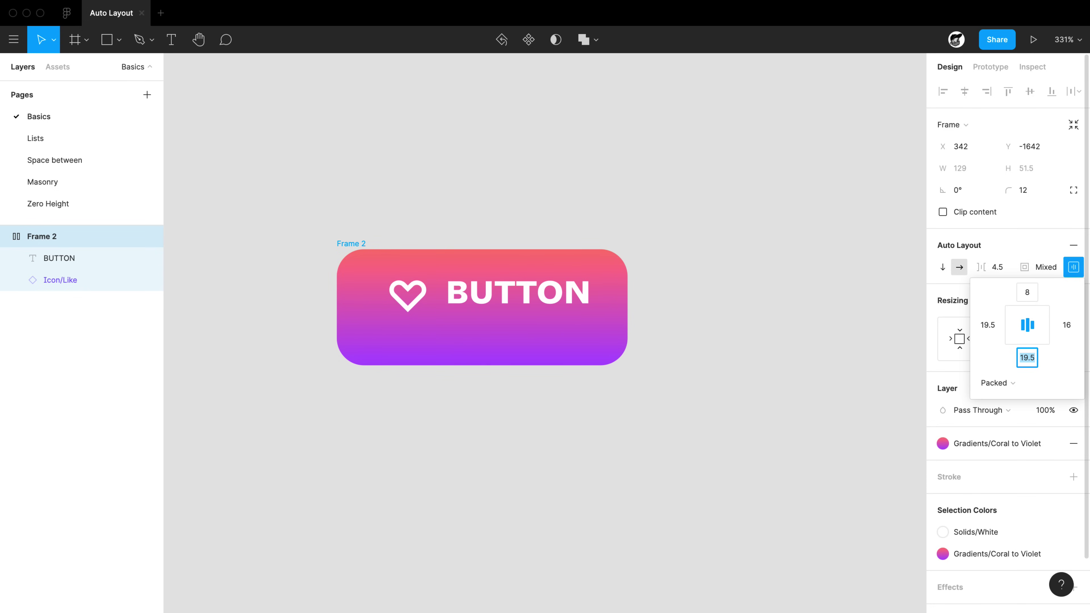
{"action": "type", "text": "8"}
{"action": "key", "text": "Tab"}
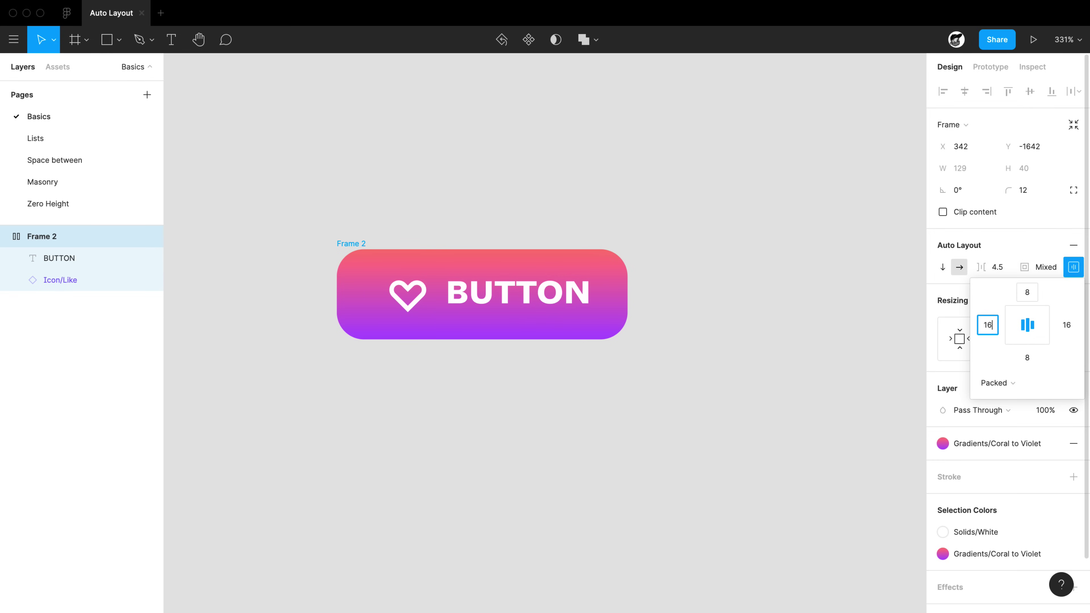
{"action": "type", "text": "16"}
{"action": "key", "text": "Tab"}
Enter padding 16,32,16,32 for 16 top/bottom and 32 left/right.
{"action": "left_click", "coordinate": [591, 387]}
{"action": "left_click", "coordinate": [356, 243]}
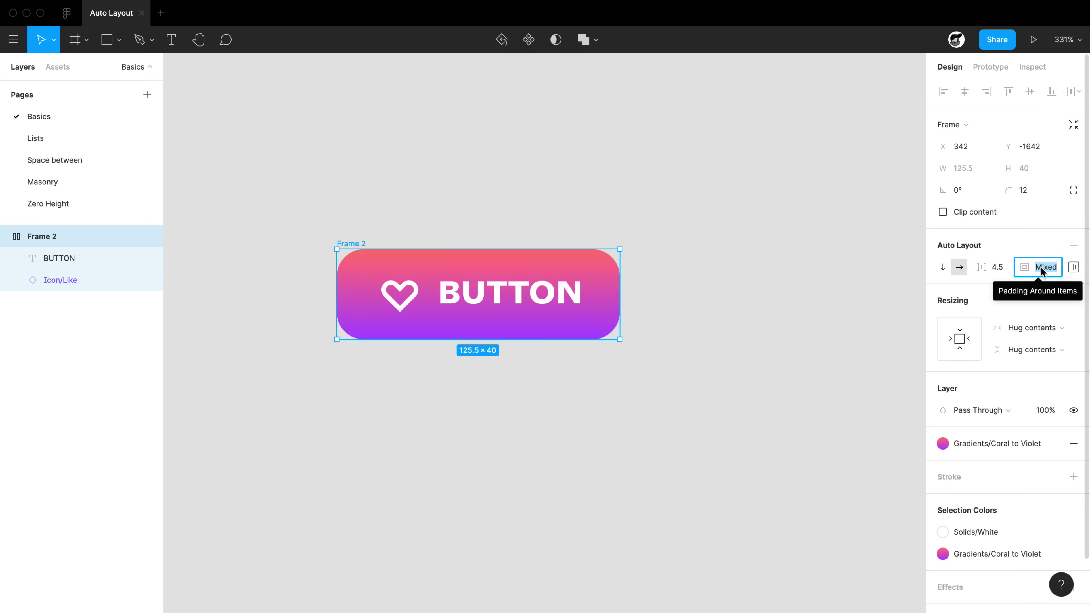
{"action": "type", "text": "16"}
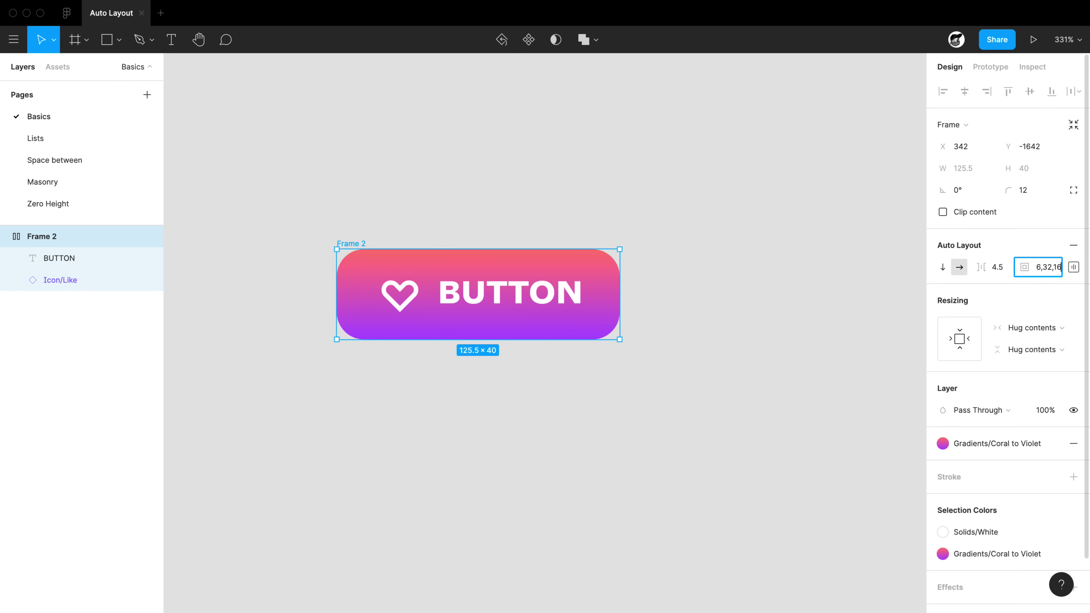
{"action": "type", "text": ",32,16,32"}
{"action": "key", "text": "Tab"}
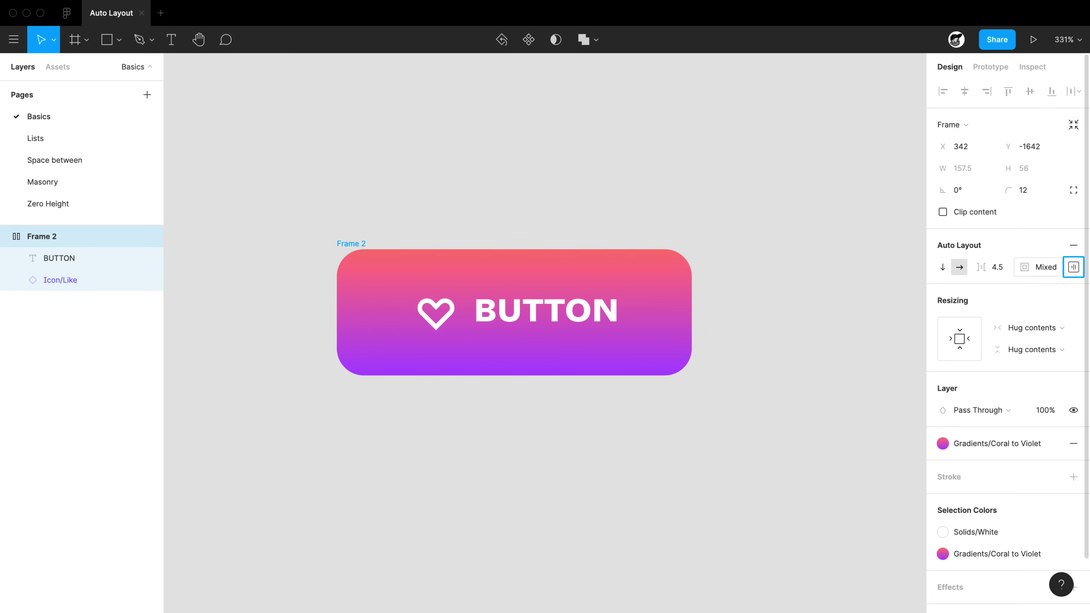
{"action": "left_click", "coordinate": [1073, 267]}
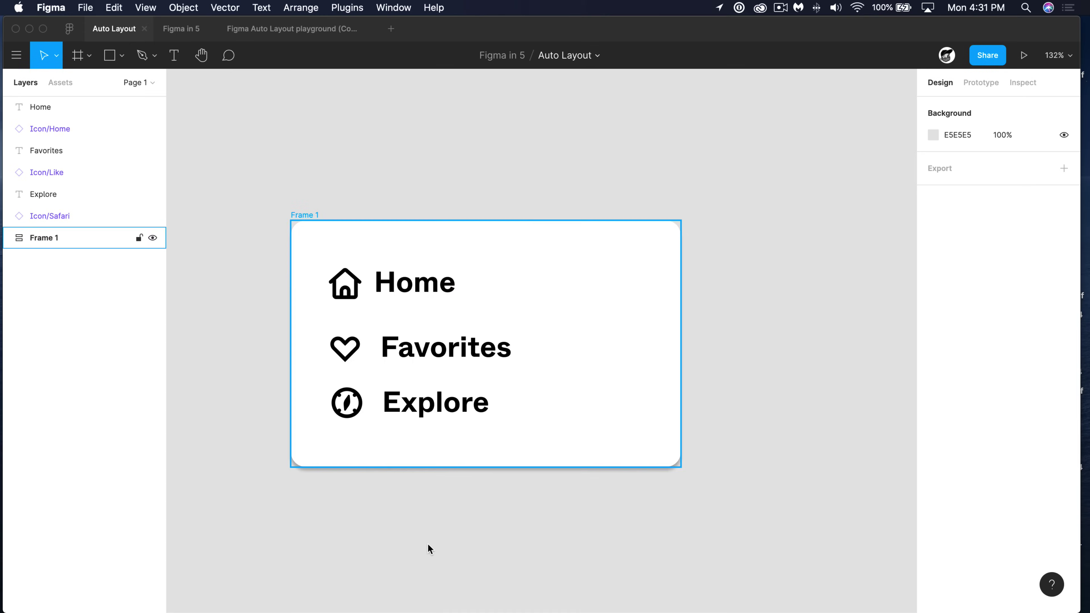
Move Frame 1 to the right, away from the menu items.
{"action": "left_click", "coordinate": [428, 544]}
{"action": "scroll", "coordinate": [421, 538], "scroll_direction": "up", "scroll_amount": 3}
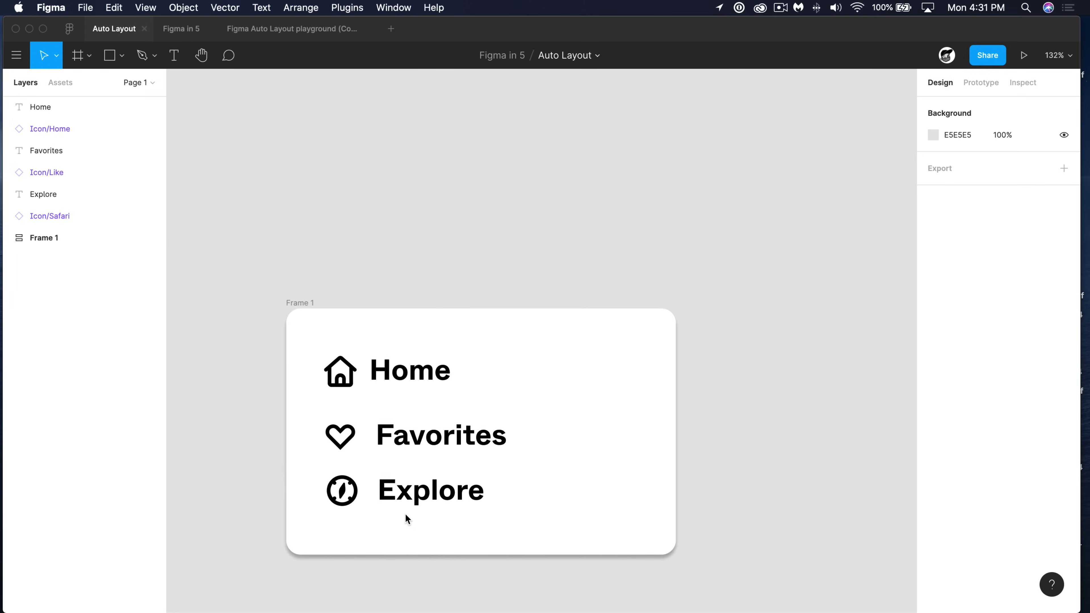
{"action": "scroll", "coordinate": [406, 514], "scroll_direction": "down", "scroll_amount": 2}
{"action": "scroll", "coordinate": [392, 491], "scroll_direction": "down", "scroll_amount": 1}
{"action": "scroll", "coordinate": [391, 489], "scroll_direction": "right", "scroll_amount": 2}
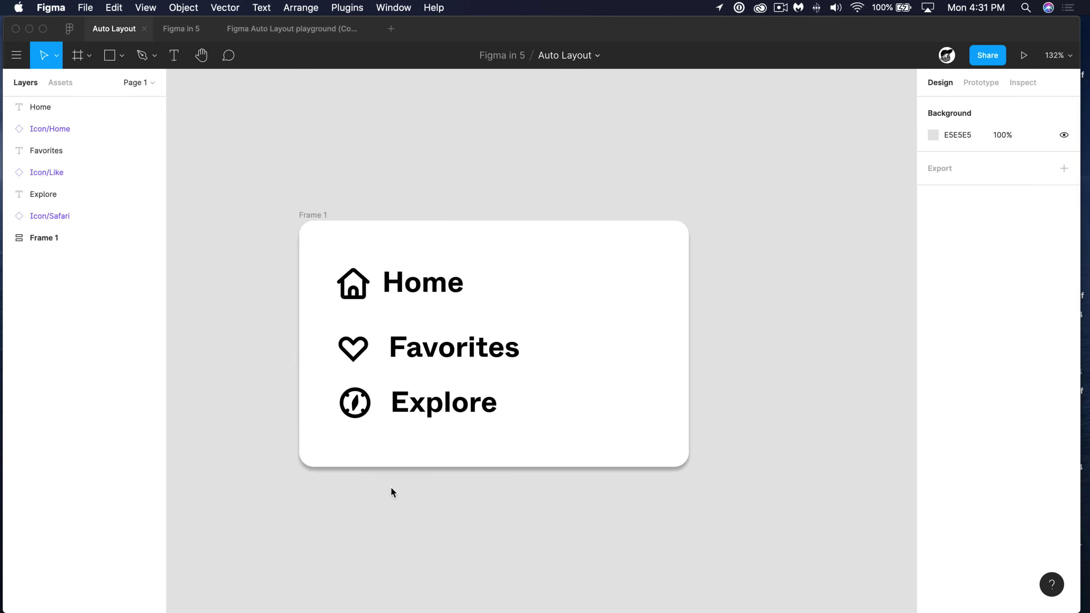
{"action": "left_click", "coordinate": [384, 498]}
{"action": "left_click", "coordinate": [372, 303]}
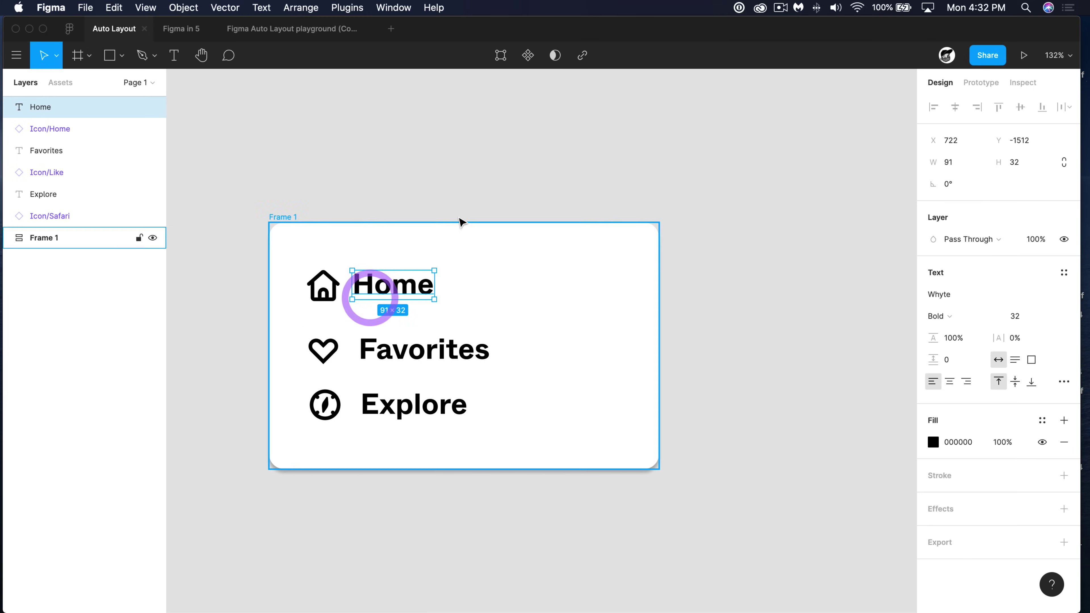
{"action": "left_click", "coordinate": [438, 219]}
{"action": "left_click_drag", "start_coordinate": [438, 220], "coordinate": [564, 207]}
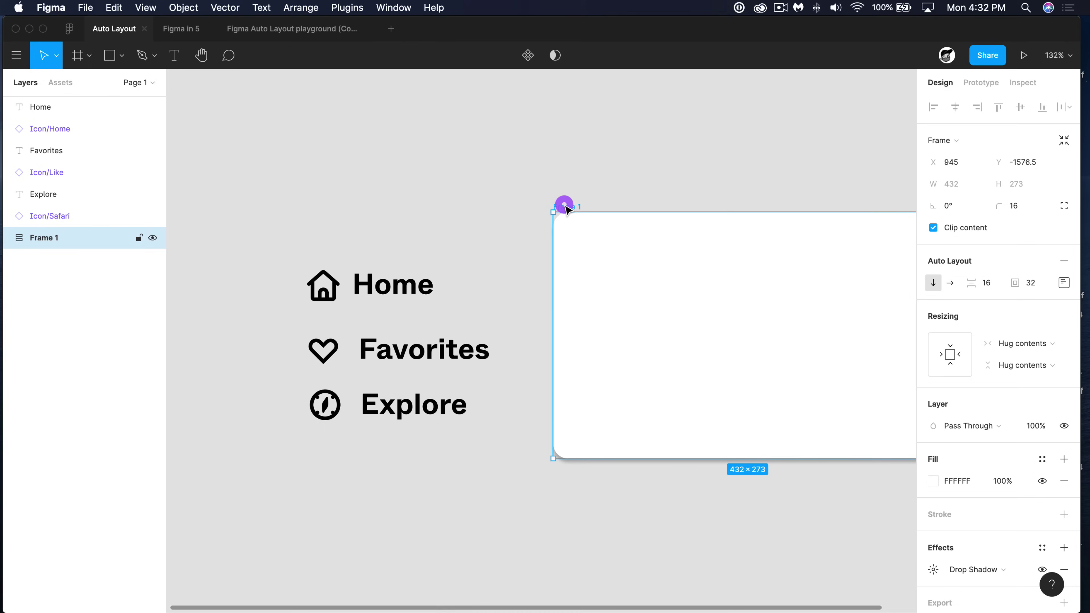
{"action": "scroll", "coordinate": [472, 258], "scroll_direction": "right", "scroll_amount": 1}
Wrap the Home icon and label in auto layout with 4 spacing and a new alignment.
{"action": "left_click", "coordinate": [300, 293]}
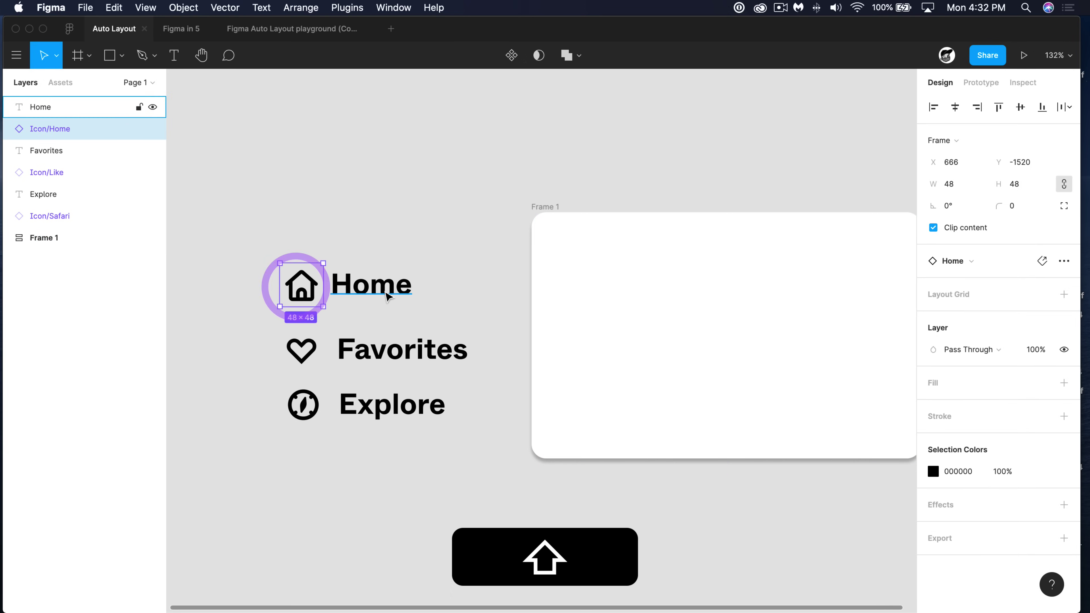
{"action": "left_click", "coordinate": [373, 285], "text": "shift"}
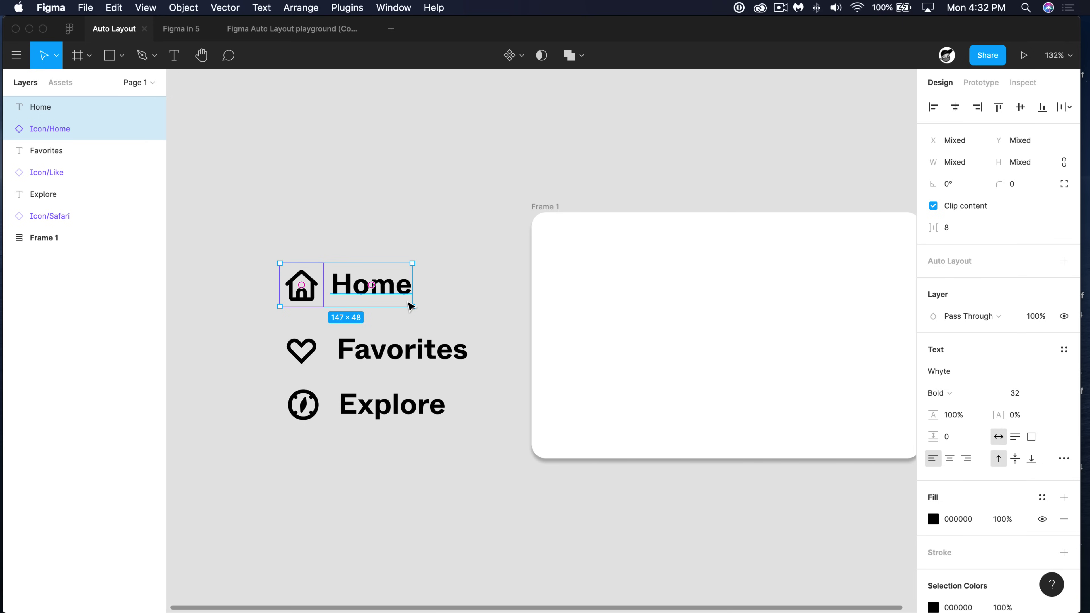
{"action": "key", "text": "shift+a"}
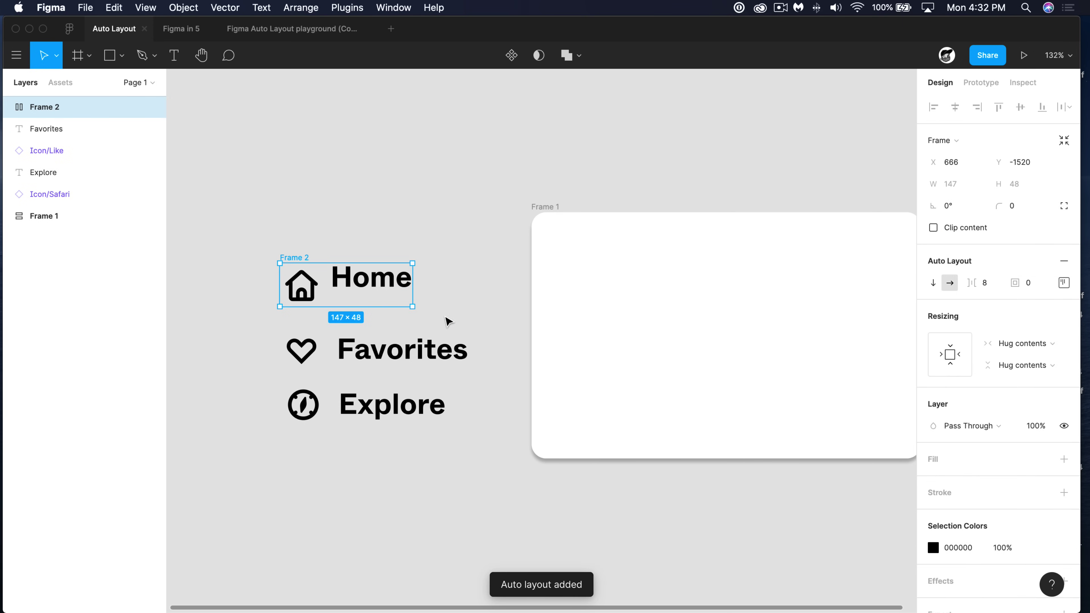
{"action": "left_click", "coordinate": [985, 285]}
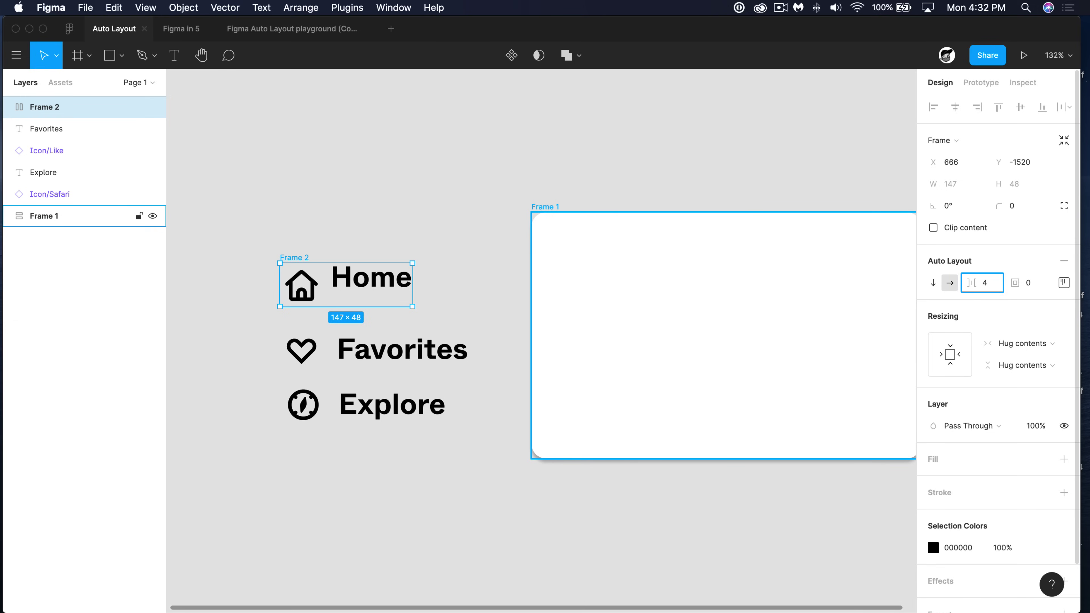
{"action": "type", "text": "4"}
{"action": "left_click", "coordinate": [1048, 292]}
{"action": "left_click", "coordinate": [1062, 284]}
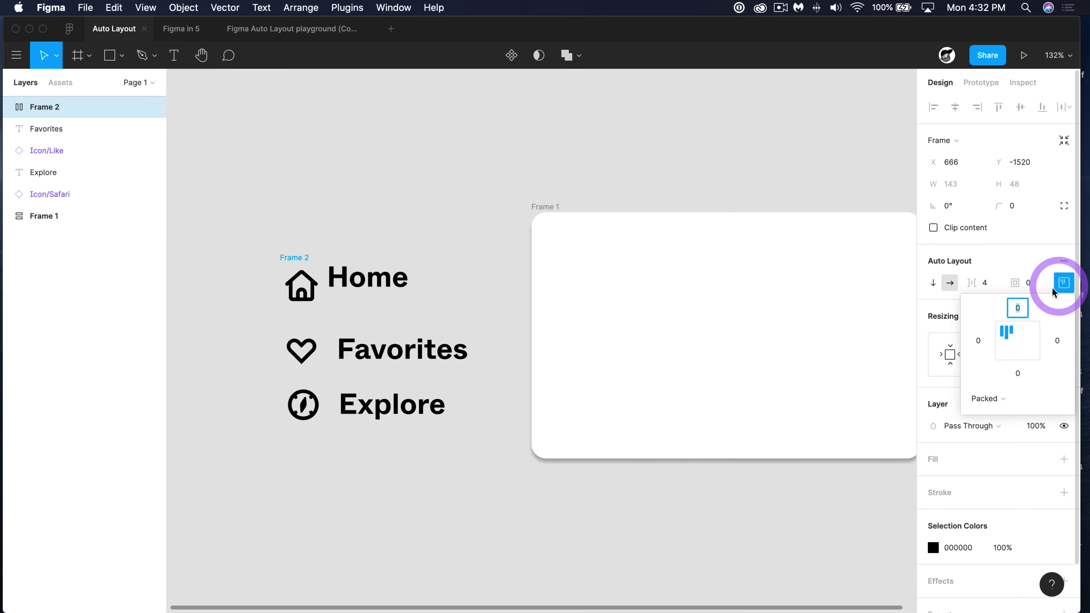
{"action": "left_click", "coordinate": [1013, 346]}
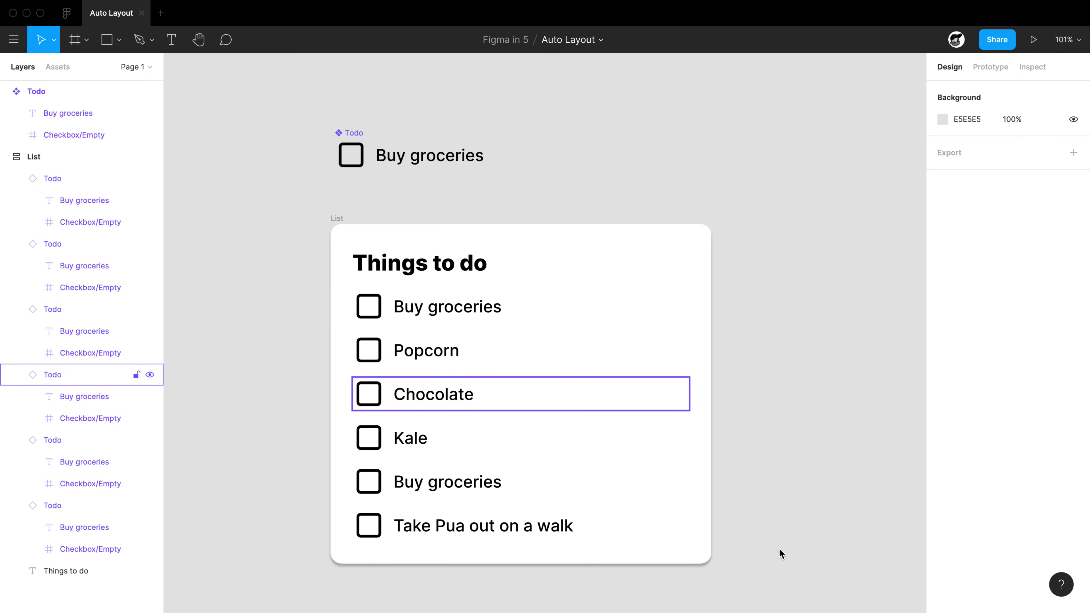
Duplicate the Take Pua out on a walk row, then undo the duplicates.
{"action": "left_click", "coordinate": [341, 219]}
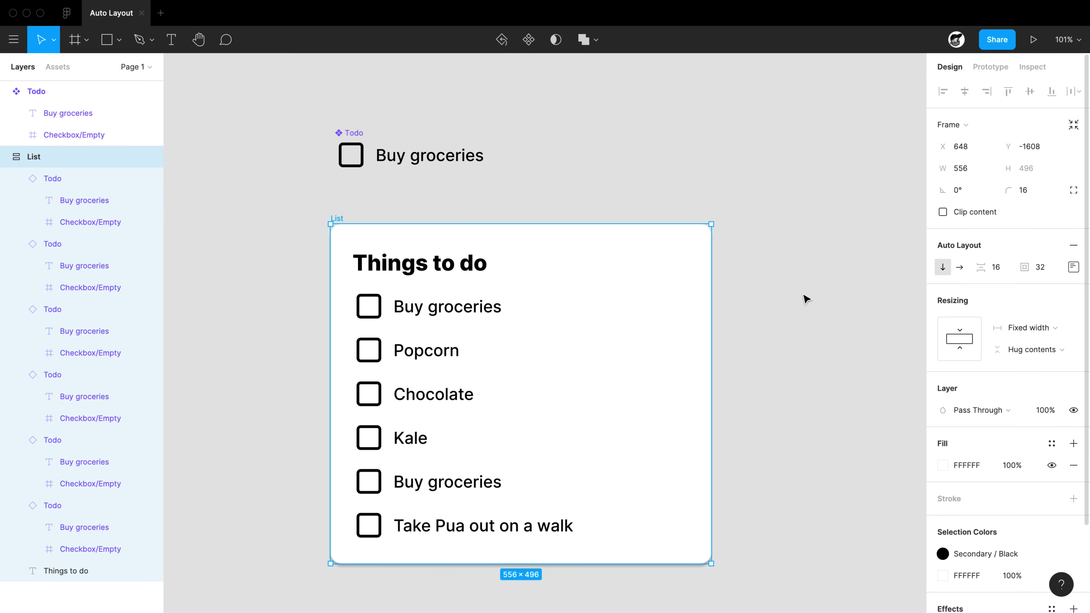
{"action": "left_click", "coordinate": [440, 532]}
{"action": "key", "text": "super+d"}
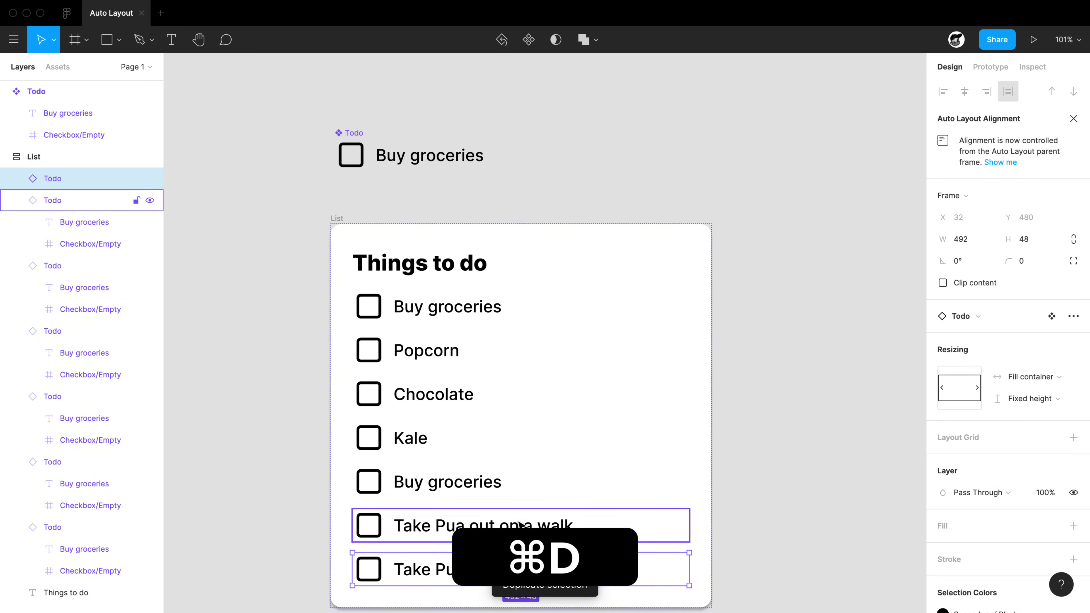
{"action": "scroll", "coordinate": [458, 172], "scroll_direction": "down", "scroll_amount": 4}
{"action": "key", "text": "super+d"}
{"action": "key", "text": "super+d"}
{"action": "scroll", "coordinate": [569, 294], "scroll_direction": "up", "scroll_amount": 3}
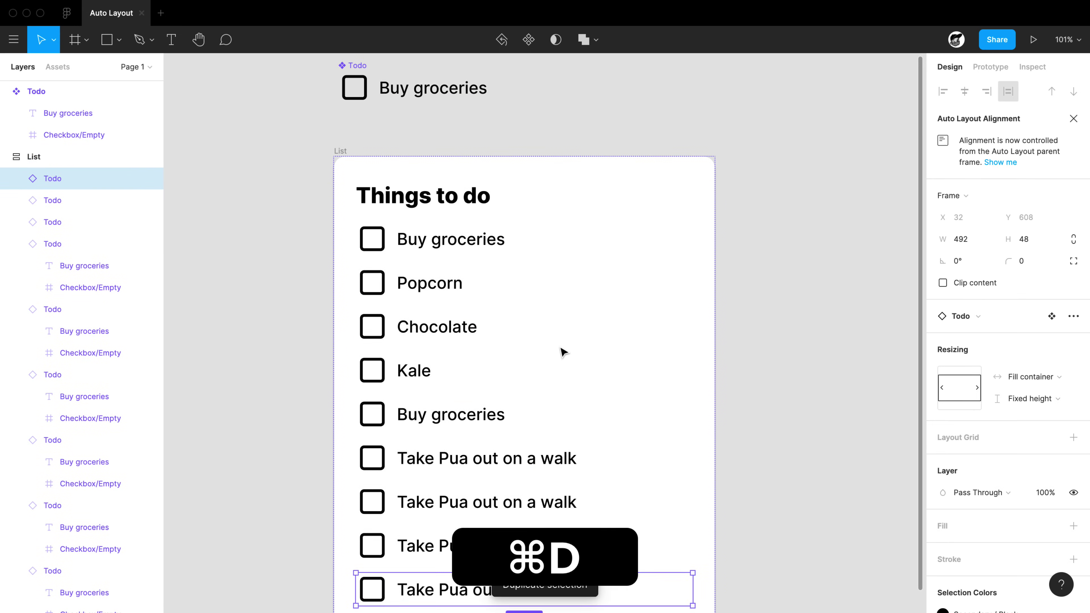
{"action": "key", "text": "super+z"}
{"action": "key", "text": "super+z"}
{"action": "key", "text": "super+z"}
{"action": "left_click", "coordinate": [762, 372]}
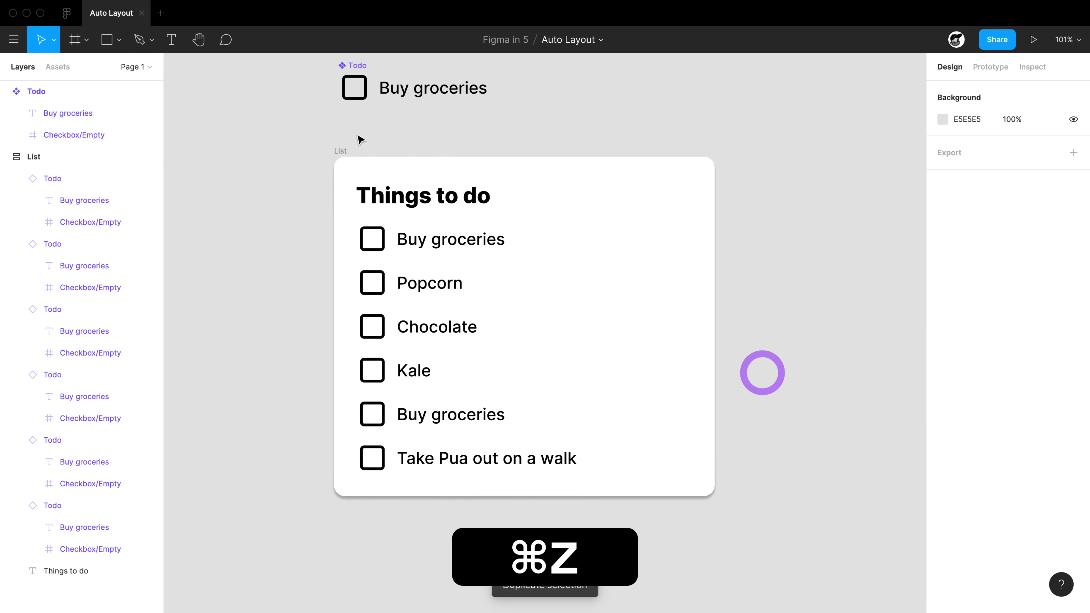
Drag the List frame's right edge to narrow it to 437 px.
{"action": "left_click", "coordinate": [340, 150]}
{"action": "left_click_drag", "start_coordinate": [716, 265], "coordinate": [633, 321]}
{"action": "scroll", "coordinate": [454, 205], "scroll_direction": "up", "scroll_amount": 3}
Add auto layout to the Todo component and centre its checkbox and Buy groceries text.
{"action": "left_click", "coordinate": [394, 159]}
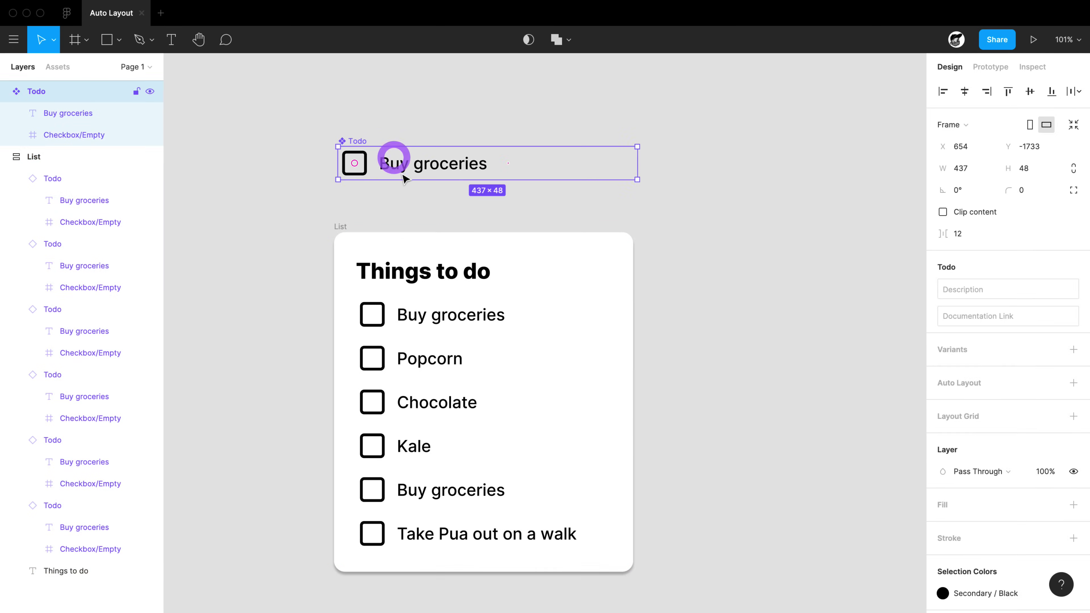
{"action": "left_click", "coordinate": [1073, 387]}
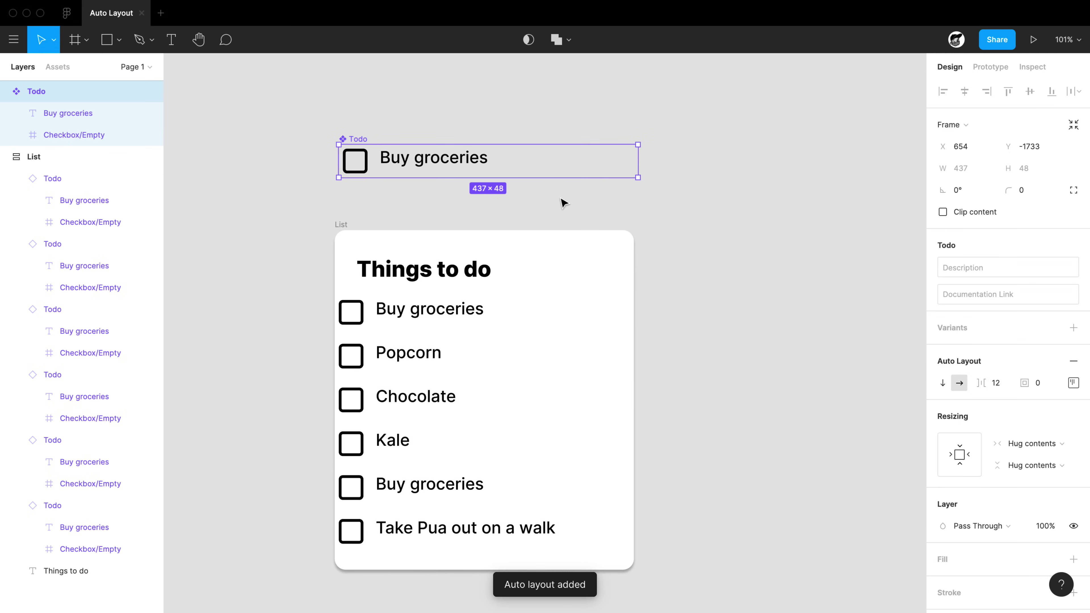
{"action": "left_click", "coordinate": [1073, 382]}
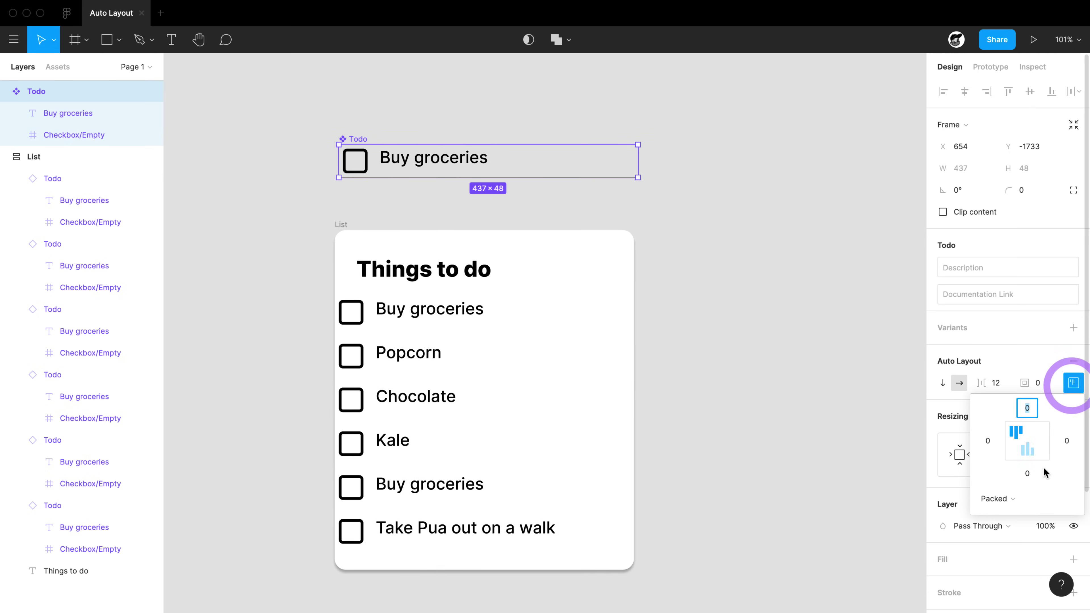
{"action": "left_click", "coordinate": [1028, 441]}
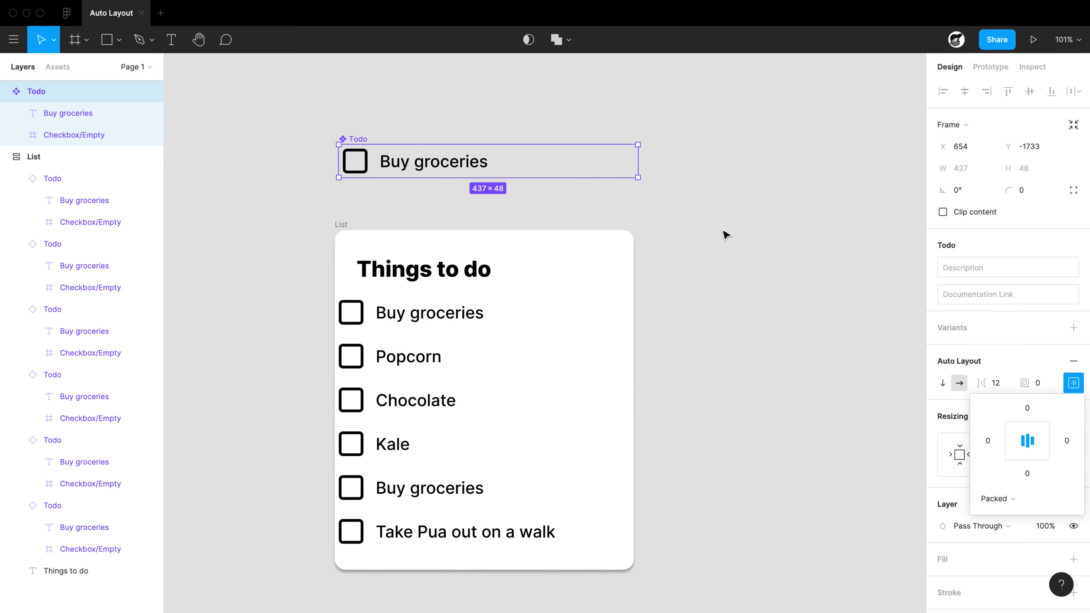
{"action": "left_click", "coordinate": [834, 301]}
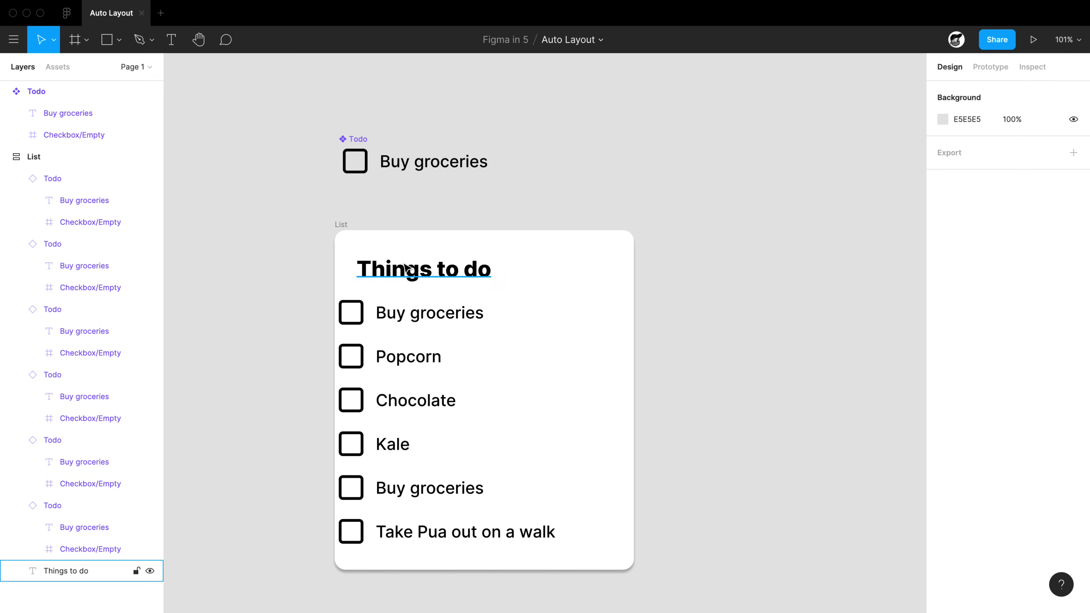
{"action": "left_click", "coordinate": [379, 176]}
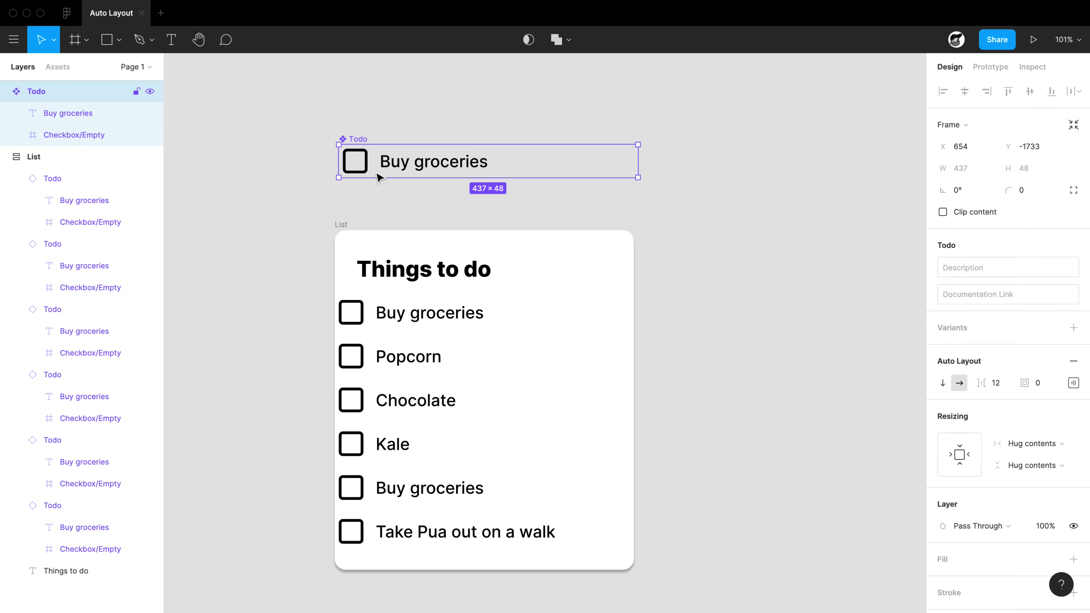
Change the Todo's Buy groceries text resizing from Fixed width to Fill container.
{"action": "left_click", "coordinate": [413, 311]}
{"action": "left_click", "coordinate": [415, 359]}
{"action": "left_click", "coordinate": [417, 403]}
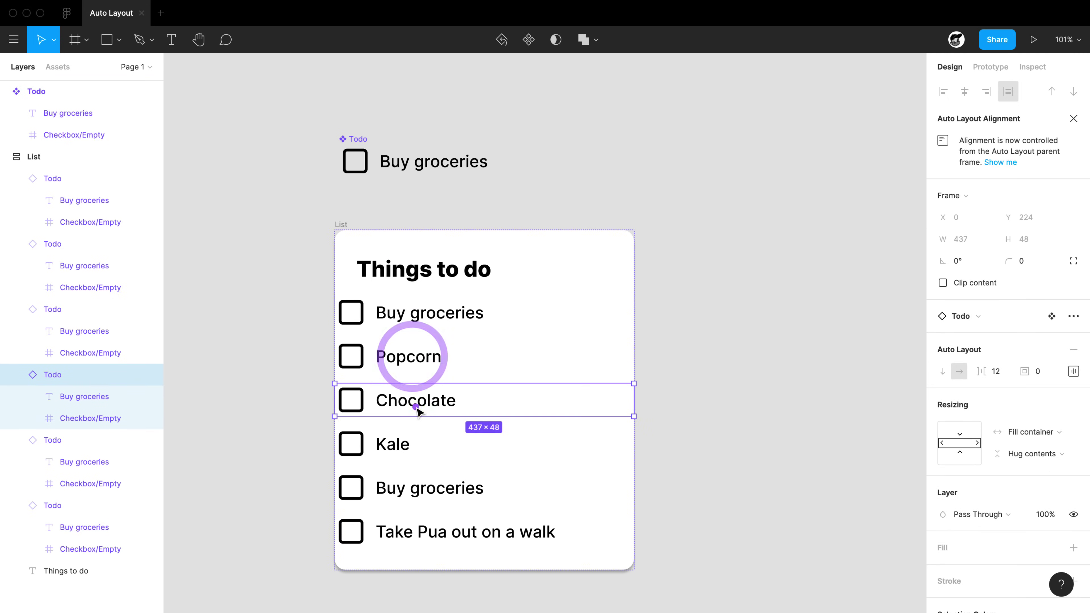
{"action": "left_click", "coordinate": [416, 447]}
{"action": "left_click", "coordinate": [736, 179]}
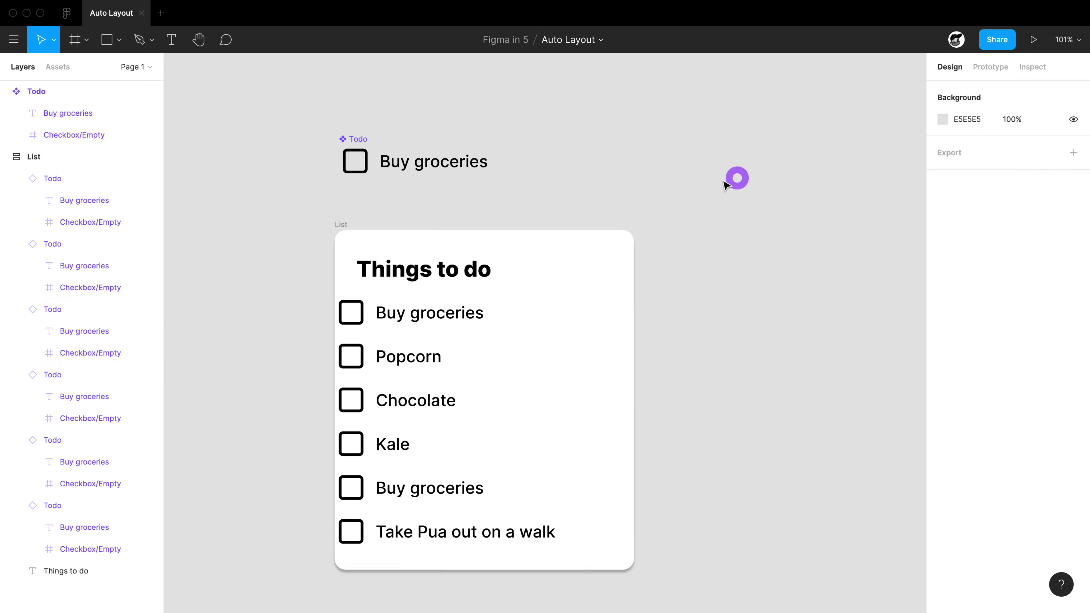
{"action": "left_click", "coordinate": [453, 170], "text": "super"}
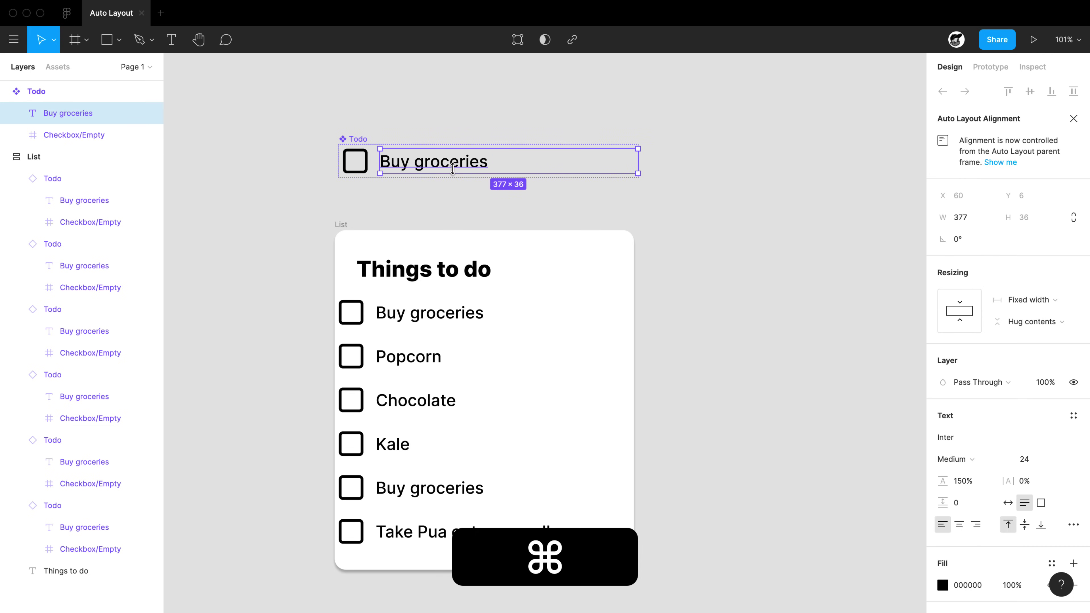
{"action": "left_click", "coordinate": [1027, 313]}
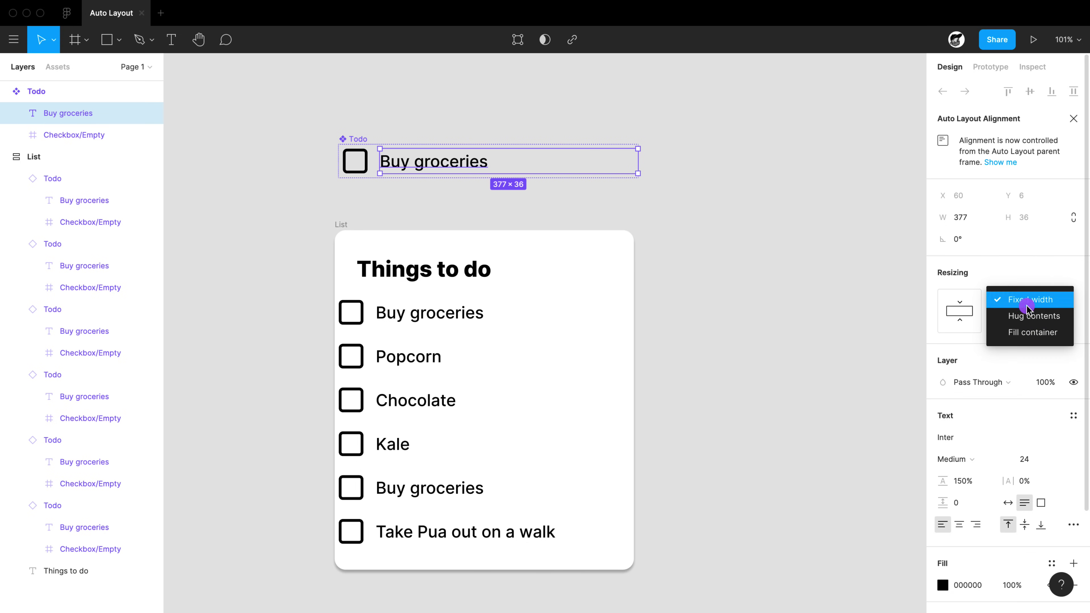
{"action": "left_click", "coordinate": [1026, 331]}
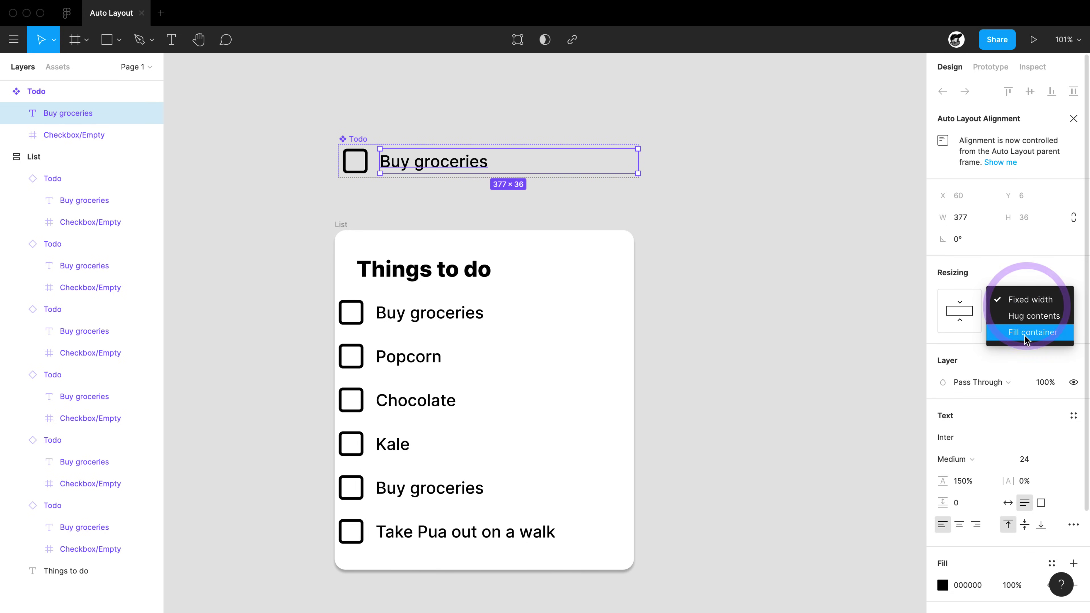
Select the Todo component, its checkbox and text to inspect the updated layout.
{"action": "left_click", "coordinate": [690, 296]}
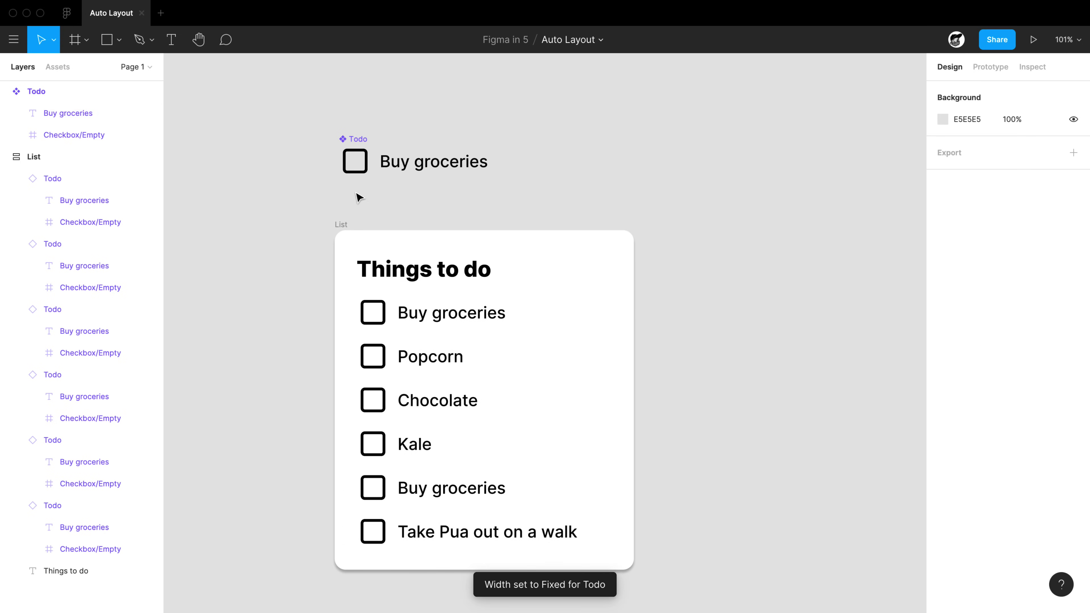
{"action": "left_click", "coordinate": [356, 165]}
{"action": "left_click", "coordinate": [356, 168]}
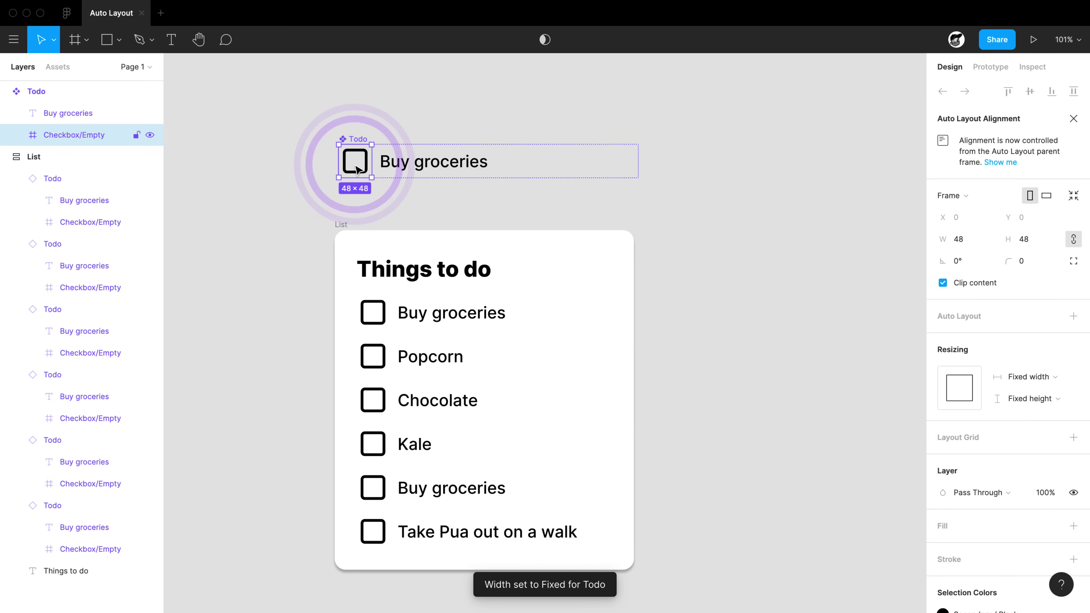
{"action": "left_click", "coordinate": [424, 170], "text": "super"}
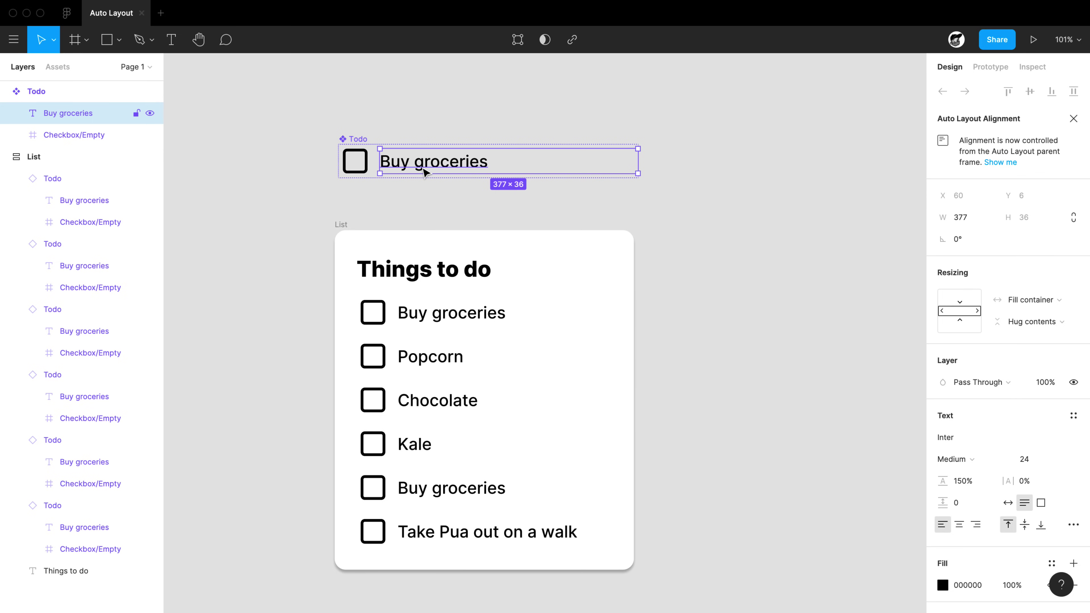
{"action": "left_click", "coordinate": [371, 138]}
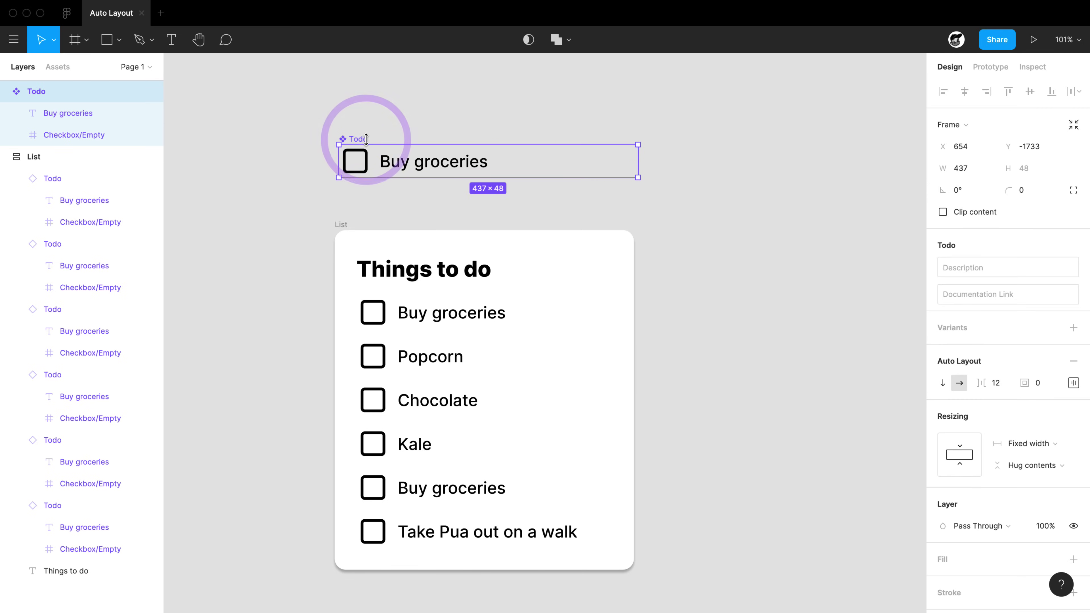
Resize the List frame to 506×496 so all six to-do rows stretch along.
{"action": "left_click", "coordinate": [405, 323]}
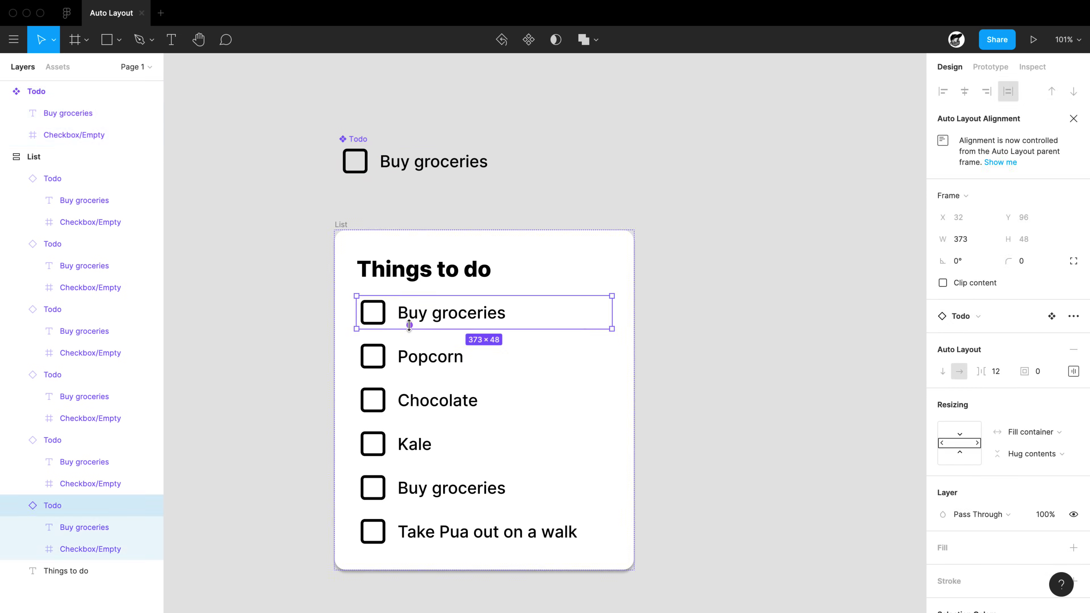
{"action": "scroll", "coordinate": [407, 324], "scroll_direction": "down", "scroll_amount": 3}
{"action": "left_click", "coordinate": [445, 248], "text": "shift"}
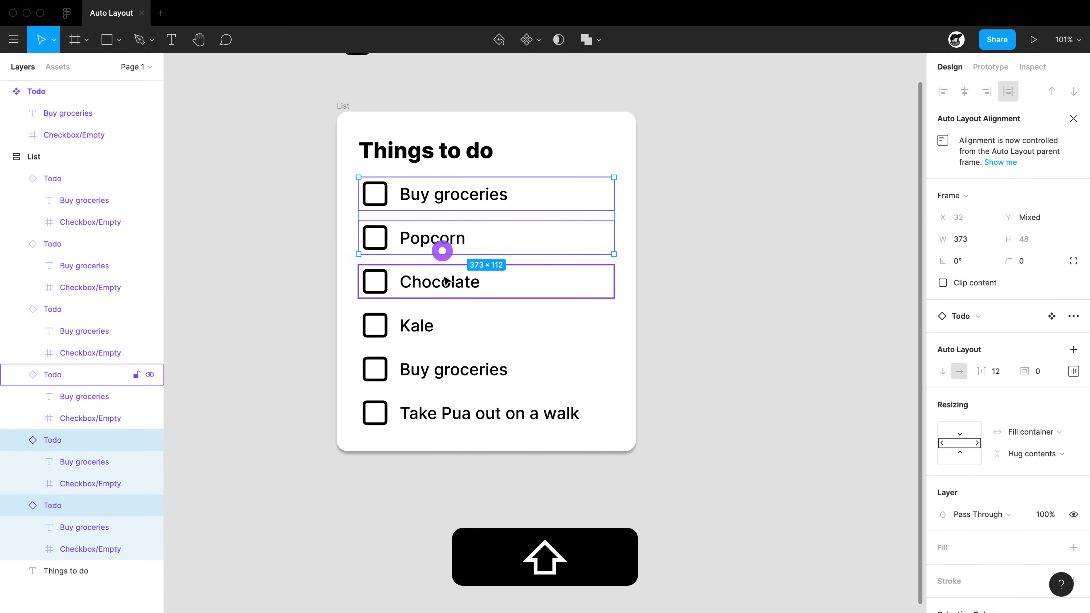
{"action": "left_click", "coordinate": [445, 280], "text": "shift"}
{"action": "left_click", "coordinate": [441, 317], "text": "shift"}
{"action": "left_click", "coordinate": [786, 367]}
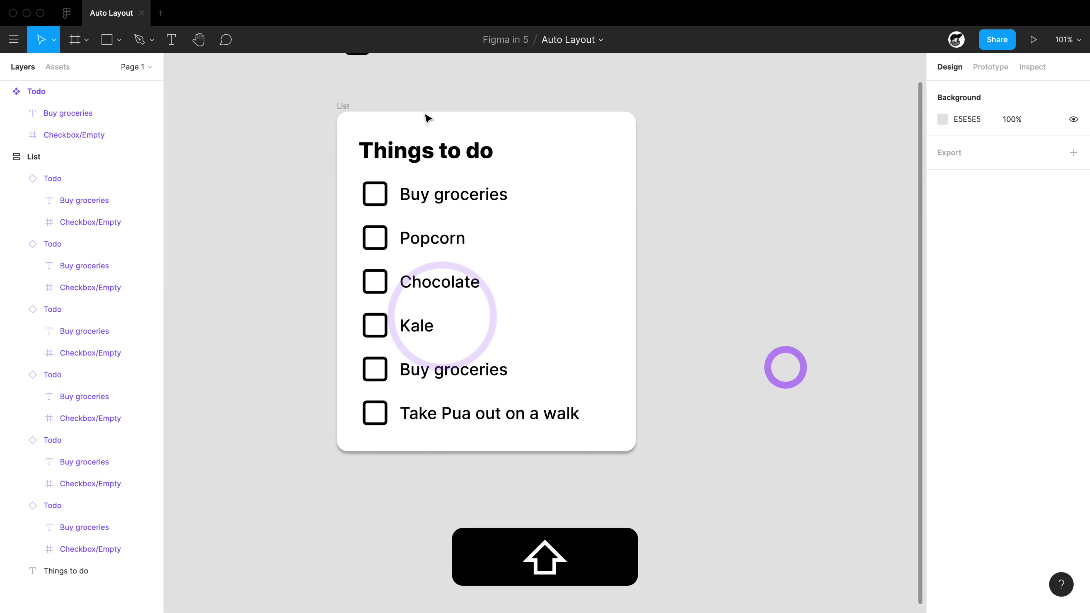
{"action": "left_click", "coordinate": [353, 112]}
{"action": "left_click_drag", "start_coordinate": [636, 205], "coordinate": [683, 226]}
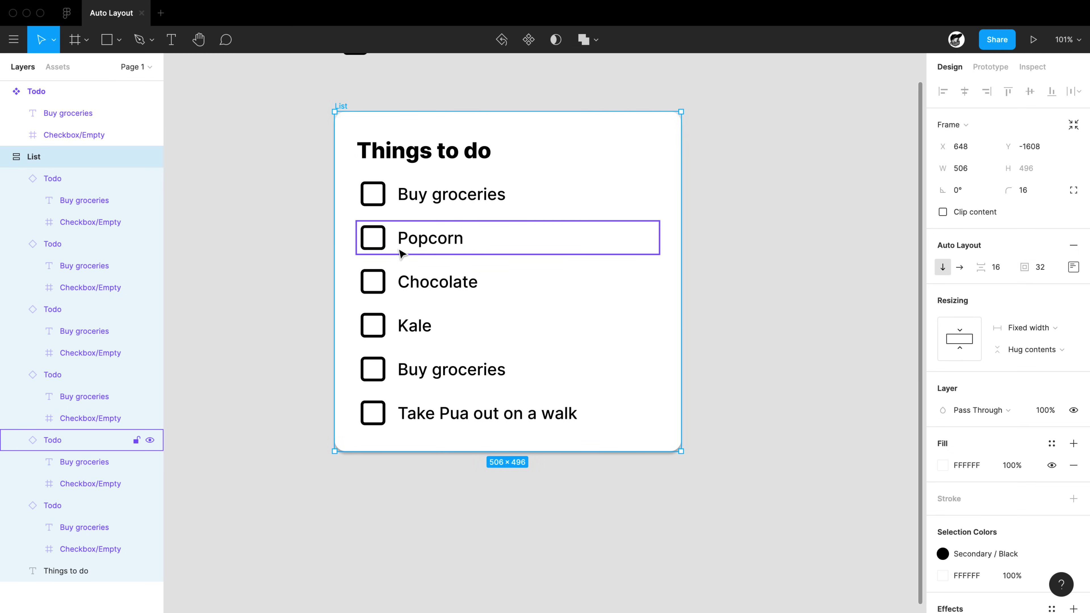
Delete the duplicate Buy groceries row, leaving five rows.
{"action": "left_click", "coordinate": [440, 249]}
{"action": "left_click", "coordinate": [427, 287], "text": "shift"}
{"action": "left_click", "coordinate": [438, 324], "text": "shift"}
{"action": "left_click", "coordinate": [481, 378], "text": "shift"}
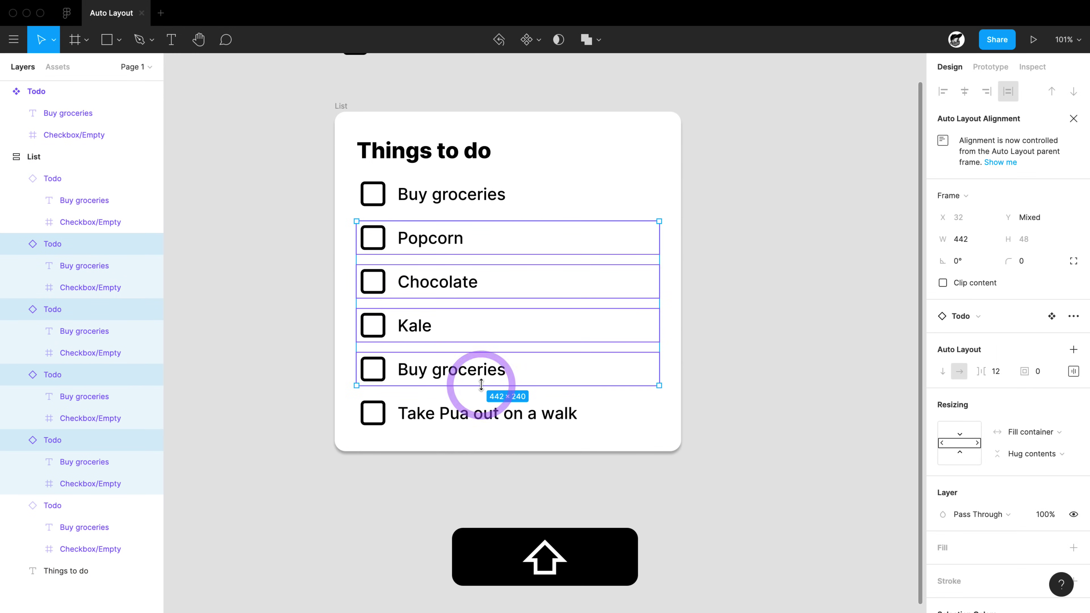
{"action": "left_click", "coordinate": [731, 446]}
{"action": "left_click", "coordinate": [408, 370]}
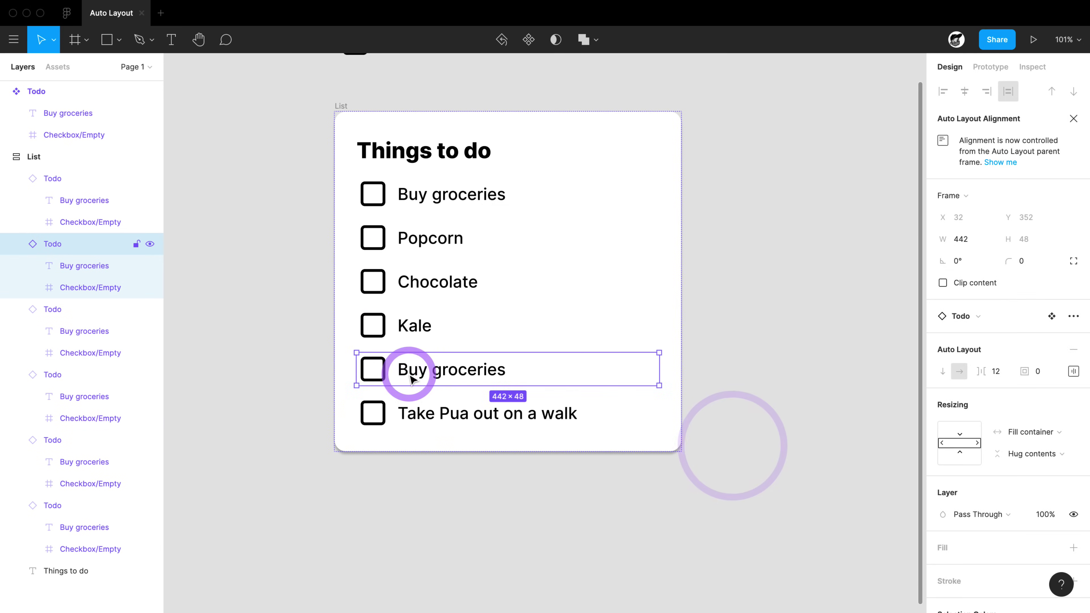
{"action": "key", "text": "Delete"}
Raise the left padding of Popcorn, Chocolate and Kale to 56 to indent them.
{"action": "left_click", "coordinate": [406, 327]}
{"action": "left_click", "coordinate": [412, 283], "text": "shift"}
{"action": "left_click", "coordinate": [426, 237], "text": "shift"}
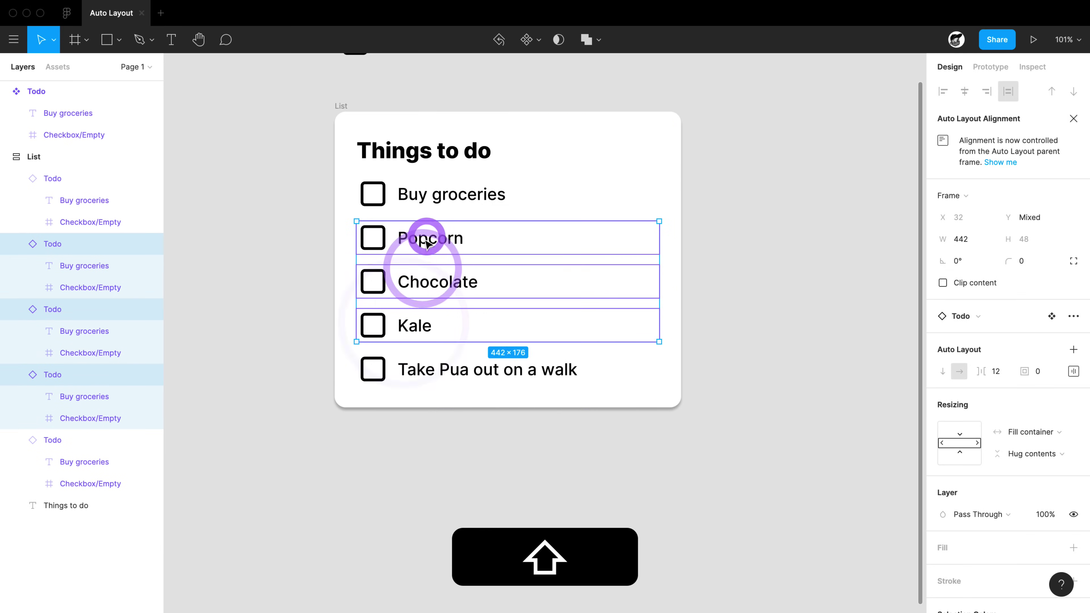
{"action": "left_click", "coordinate": [1074, 371]}
{"action": "left_click", "coordinate": [988, 429]}
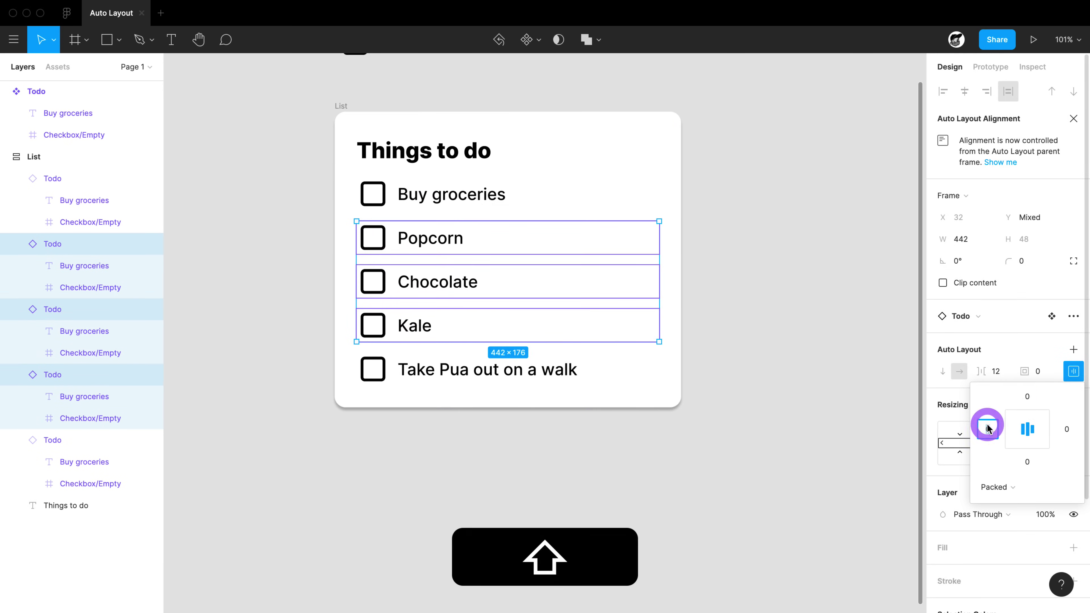
{"action": "key", "text": "shift+Up"}
{"action": "key", "text": "shift+Up"}
{"action": "key", "text": "shift+Up"}
{"action": "key", "text": "shift+Up"}
{"action": "key", "text": "shift+Up"}
{"action": "key", "text": "shift+Up"}
{"action": "key", "text": "shift+Up"}
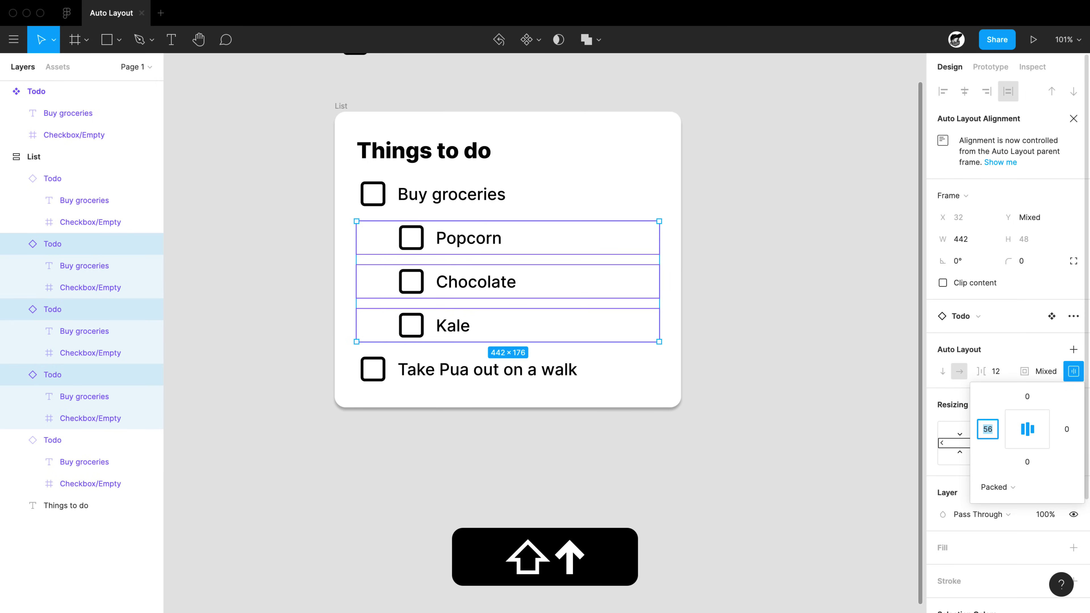
{"action": "scroll", "coordinate": [755, 410], "scroll_direction": "right", "scroll_amount": 1}
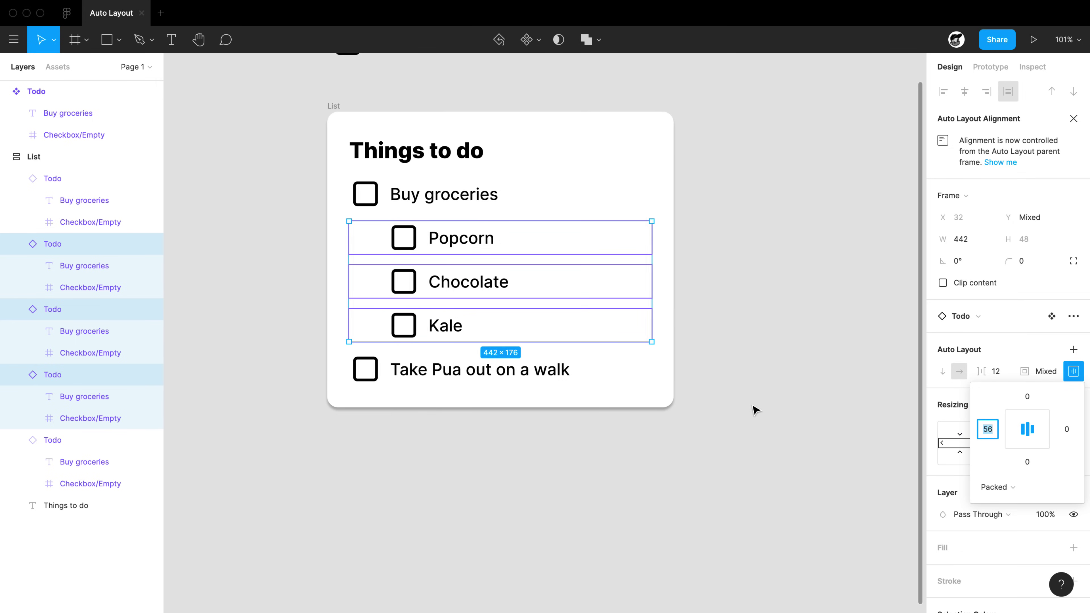
{"action": "left_click", "coordinate": [750, 407]}
Select the Popcorn, Chocolate and Kale rows one by one to check the indent.
{"action": "left_click", "coordinate": [476, 247]}
{"action": "left_click", "coordinate": [471, 292]}
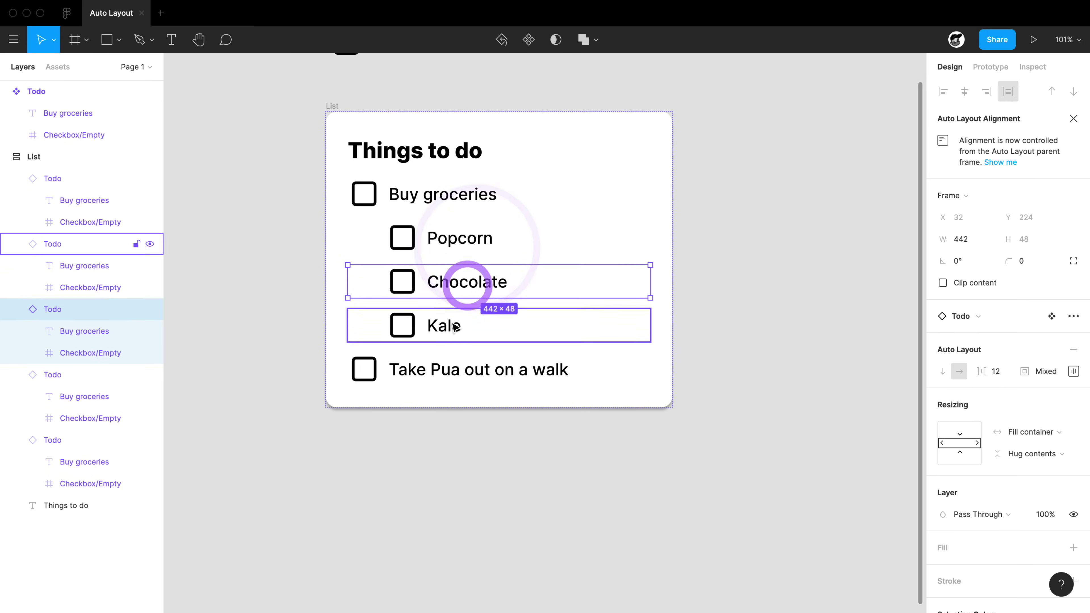
{"action": "left_click", "coordinate": [468, 322]}
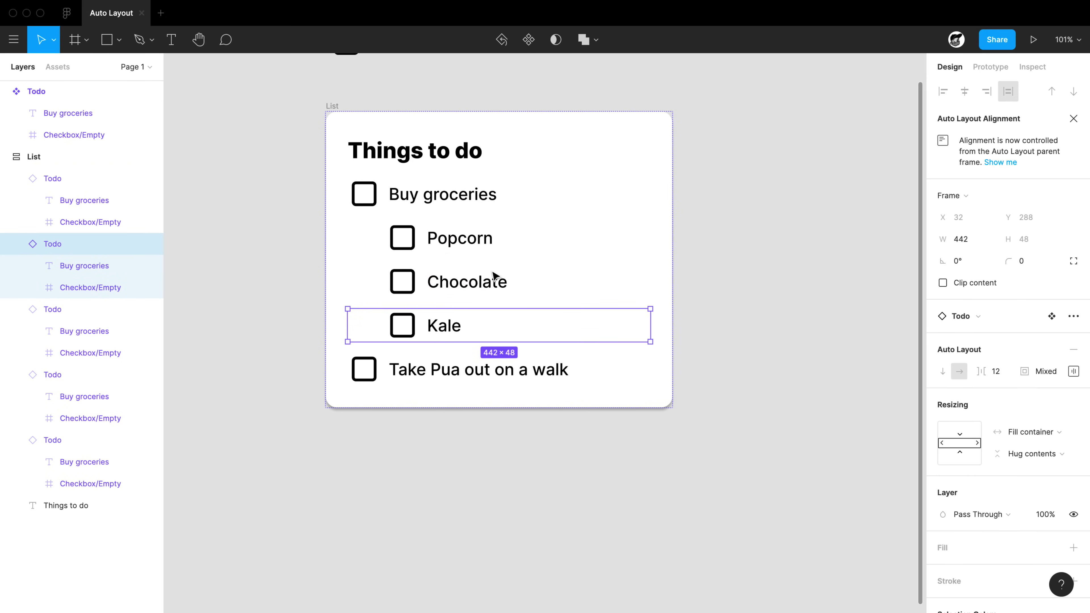
{"action": "left_click", "coordinate": [730, 335]}
{"action": "scroll", "coordinate": [733, 339], "scroll_direction": "up", "scroll_amount": 2}
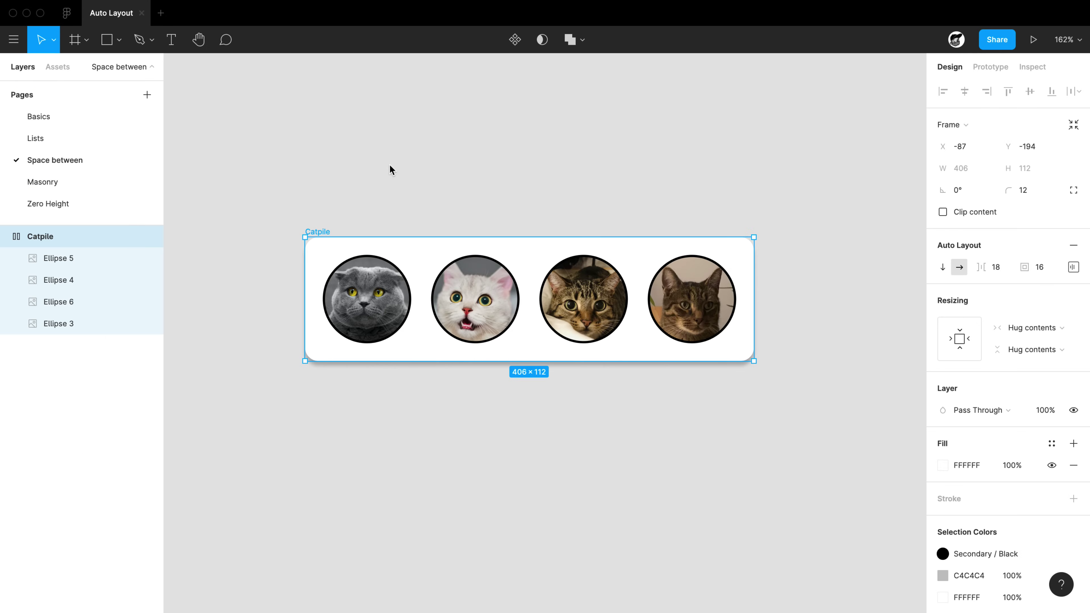
Duplicate the white cat avatar, then undo so Catpile keeps four cats.
{"action": "left_click", "coordinate": [389, 169]}
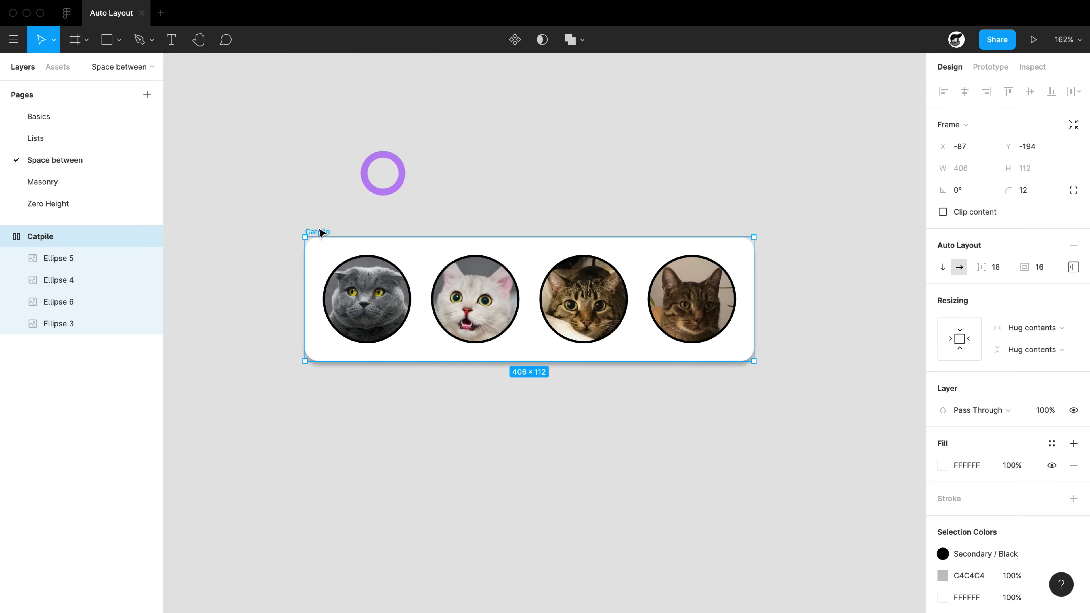
{"action": "left_click", "coordinate": [408, 206]}
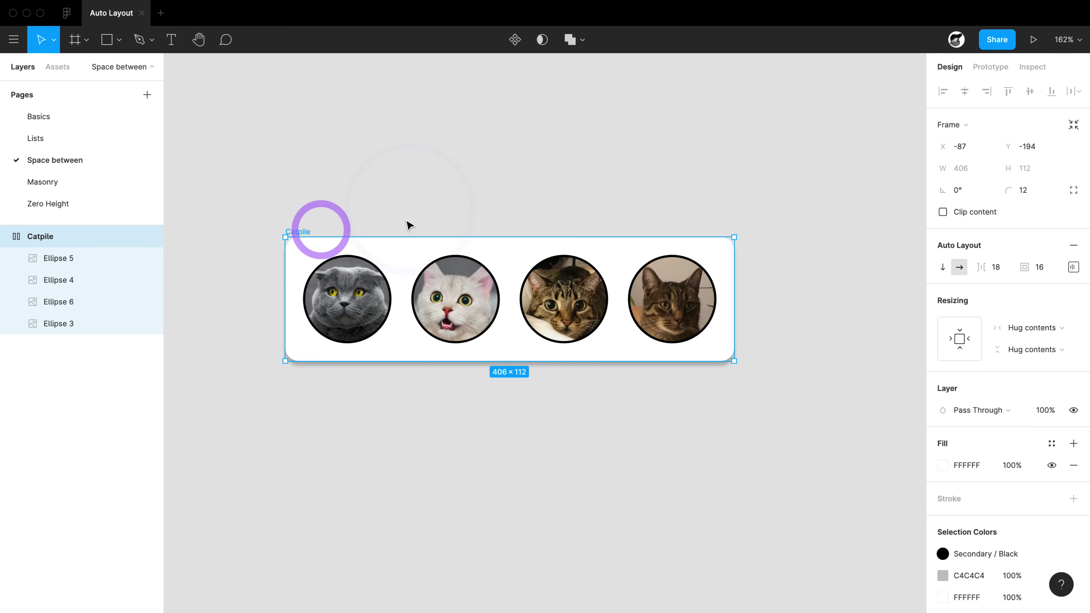
{"action": "left_click", "coordinate": [464, 314]}
{"action": "key", "text": "super+d"}
{"action": "key", "text": "super+d"}
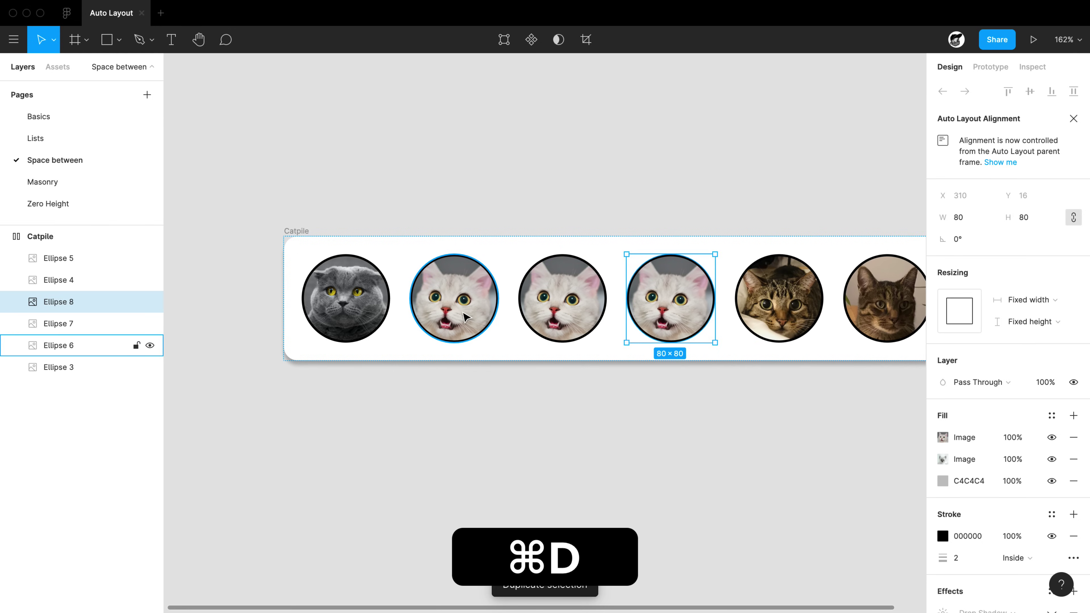
{"action": "key", "text": "super+z"}
{"action": "key", "text": "super+z"}
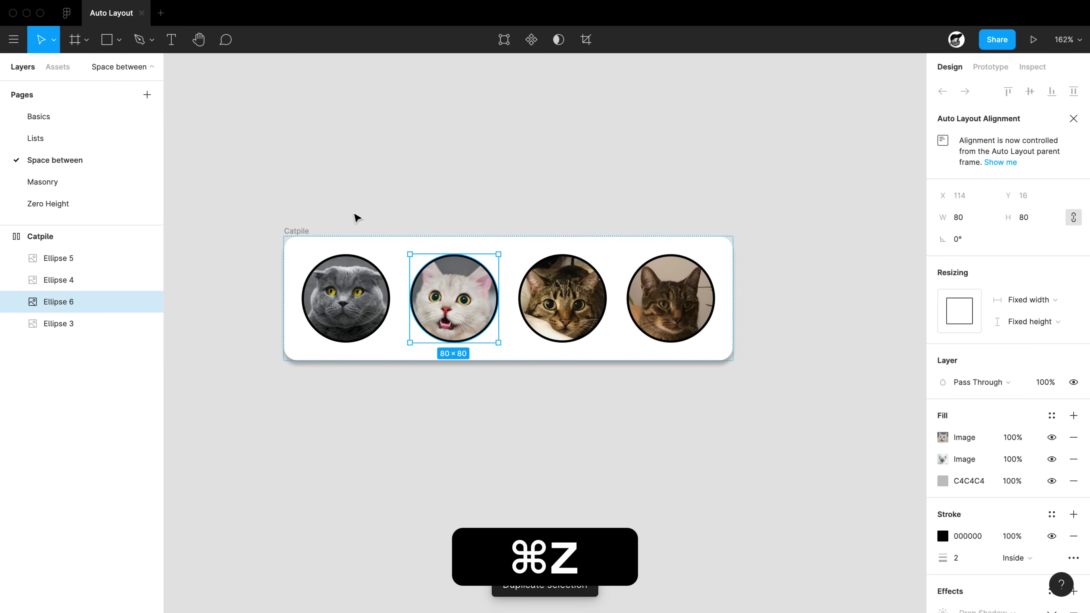
Widen the Catpile frame to 678 px, leaving empty space right of the cats.
{"action": "left_click", "coordinate": [324, 221]}
{"action": "left_click", "coordinate": [299, 230]}
{"action": "scroll", "coordinate": [638, 298], "scroll_direction": "down", "scroll_amount": 5}
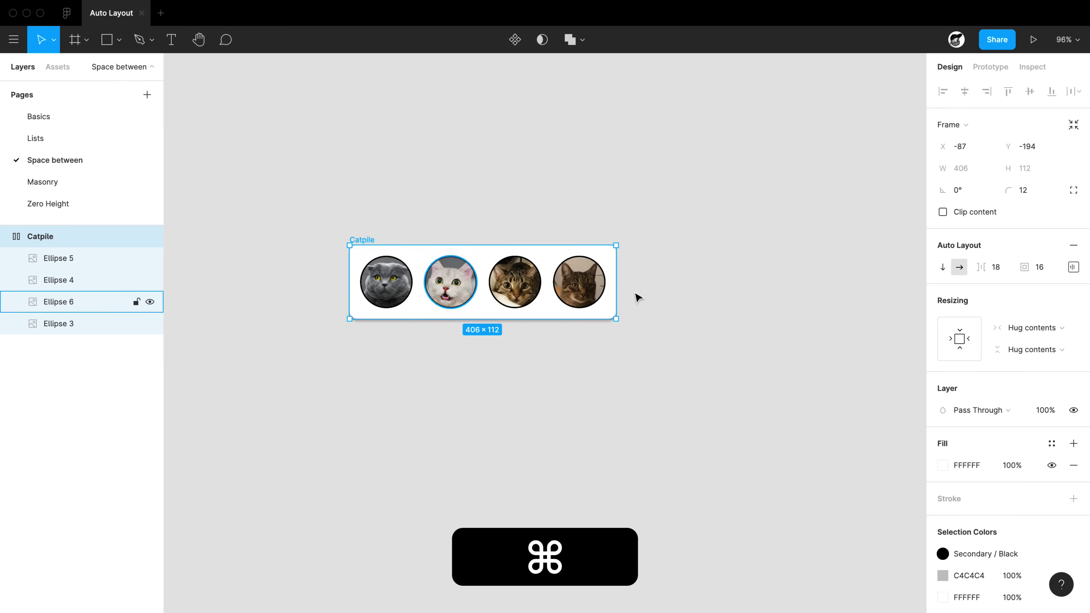
{"action": "left_click_drag", "start_coordinate": [616, 286], "coordinate": [794, 287]}
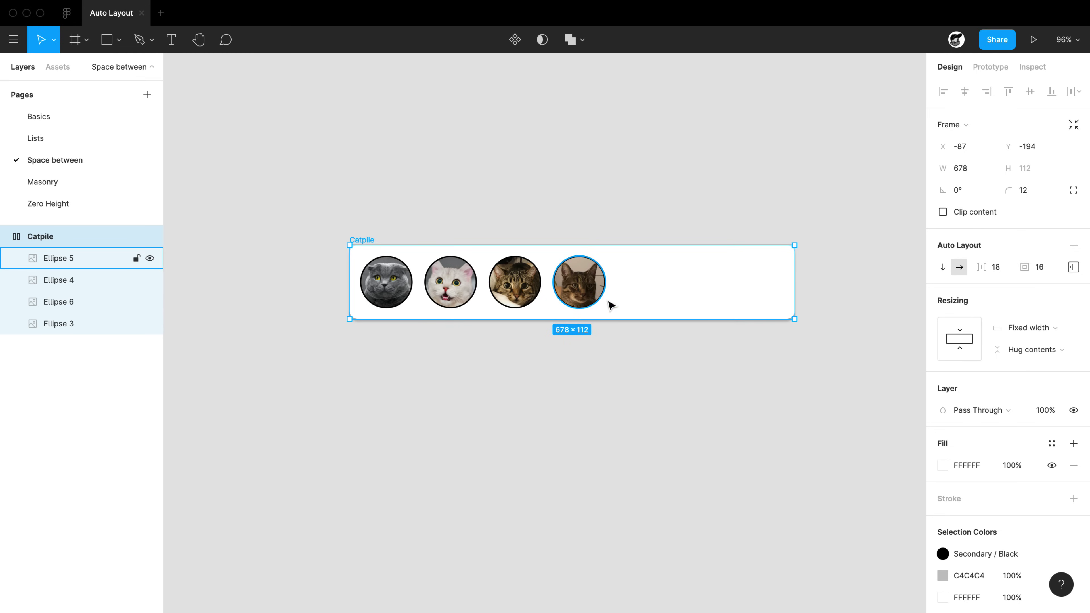
Set Catpile's auto layout spacing to Space Between so the cats spread evenly.
{"action": "left_click", "coordinate": [1073, 267]}
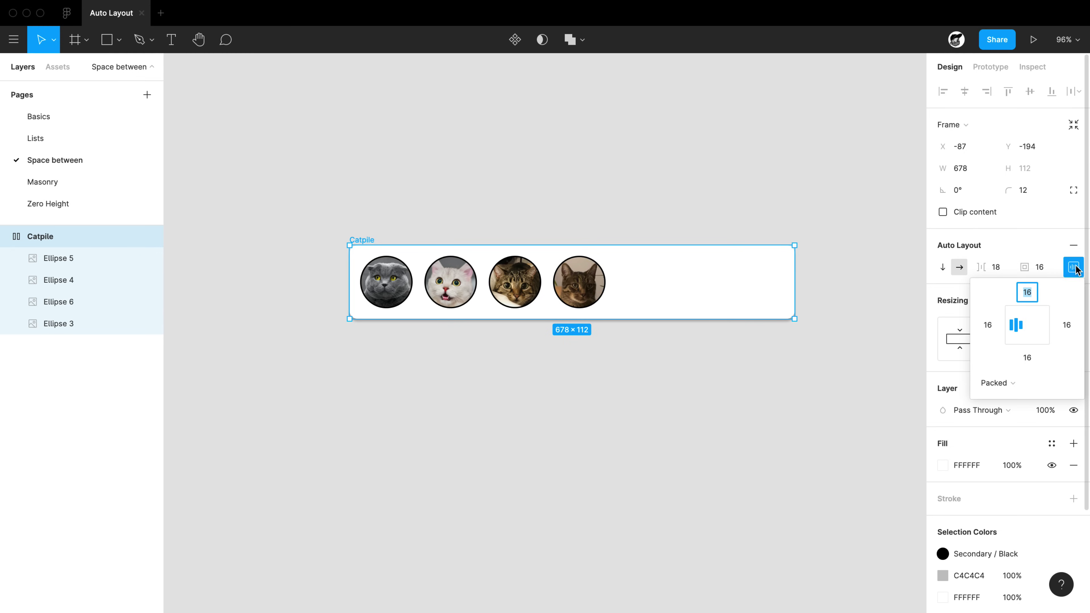
{"action": "left_click", "coordinate": [995, 383]}
{"action": "left_click", "coordinate": [1005, 397]}
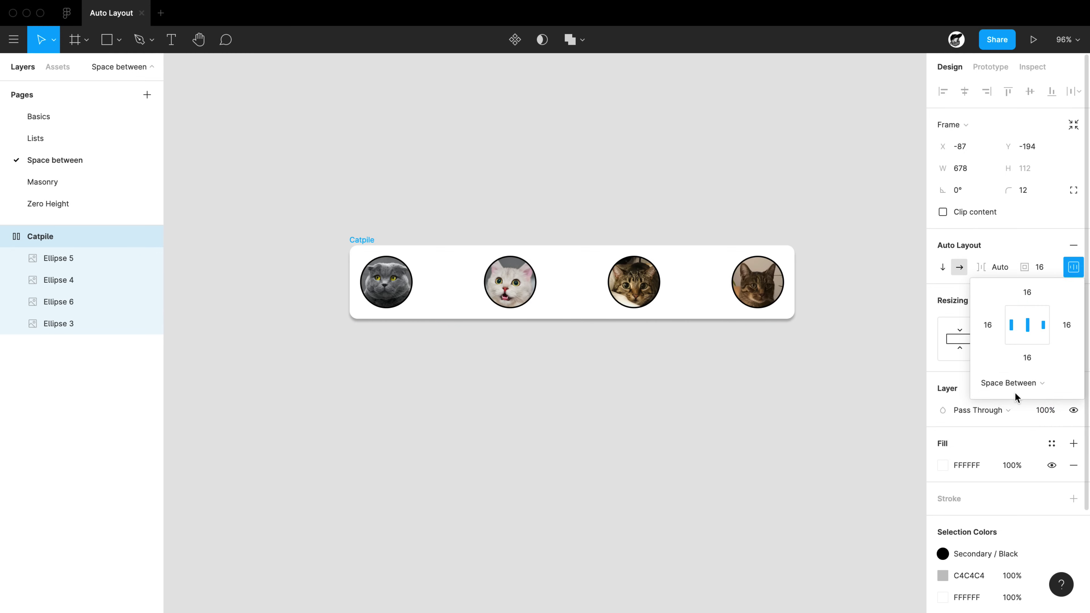
Narrow Catpile to 285 px so the cat avatars overlap into a face pile.
{"action": "left_click", "coordinate": [359, 241]}
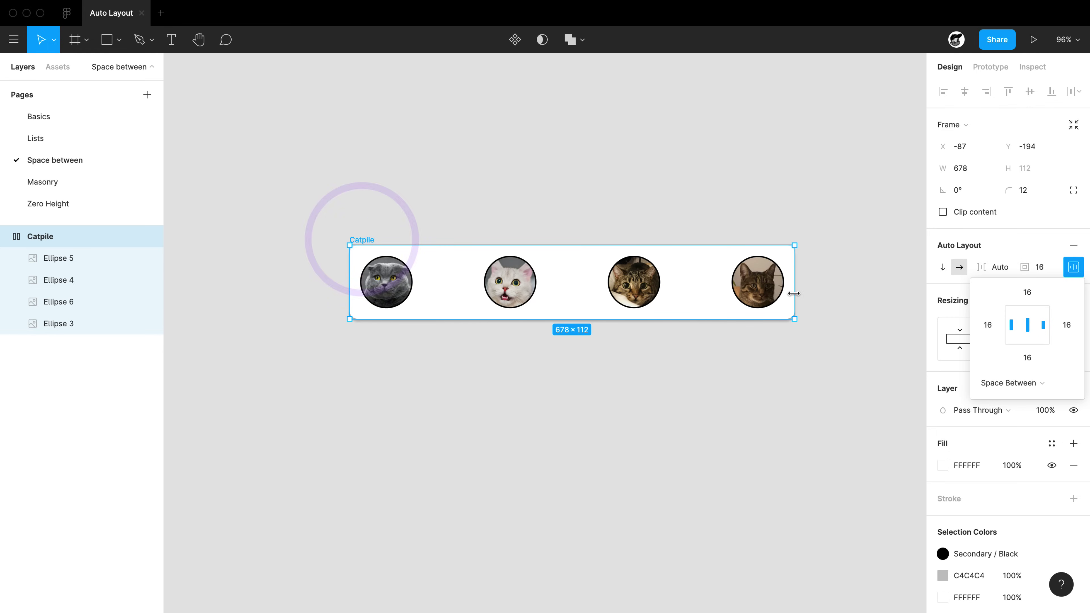
{"action": "left_click_drag", "start_coordinate": [795, 294], "coordinate": [541, 303]}
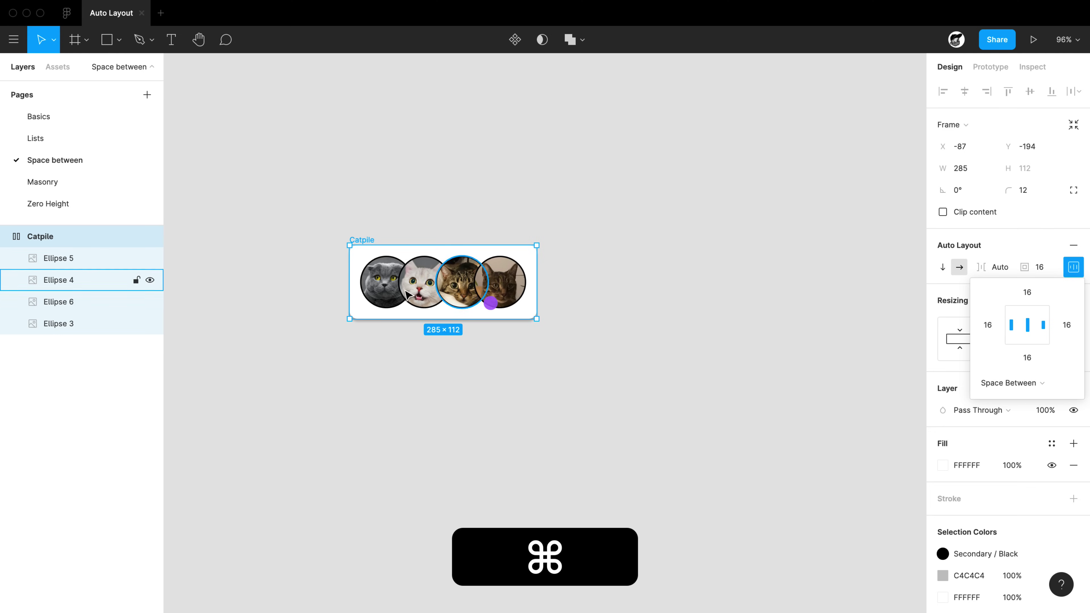
{"action": "scroll", "coordinate": [391, 287], "scroll_direction": "up", "scroll_amount": 5}
Reorder the white cat avatar within the pile using arrow-key shortcuts.
{"action": "left_click", "coordinate": [457, 322]}
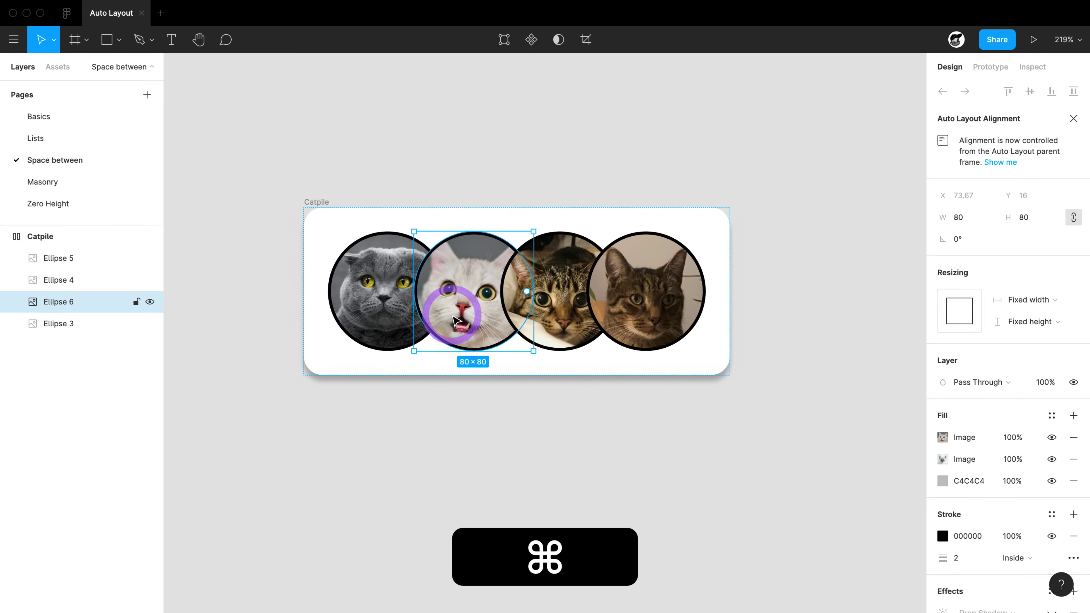
{"action": "key", "text": "Right"}
{"action": "key", "text": "Right"}
{"action": "key", "text": "Left"}
{"action": "key", "text": "super+Left"}
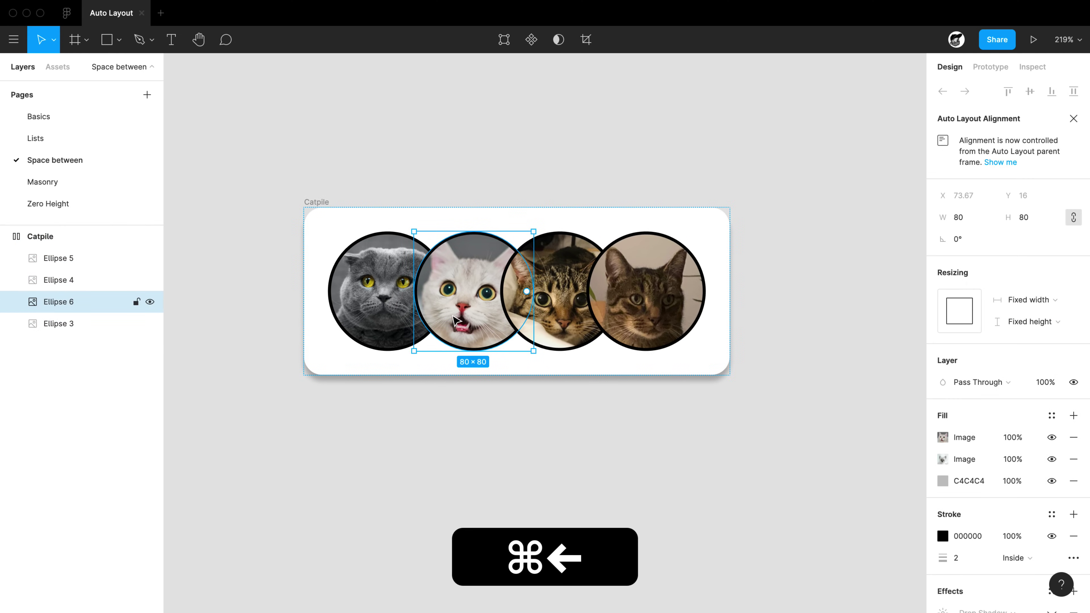
{"action": "scroll", "coordinate": [453, 313], "scroll_direction": "down", "scroll_amount": 5}
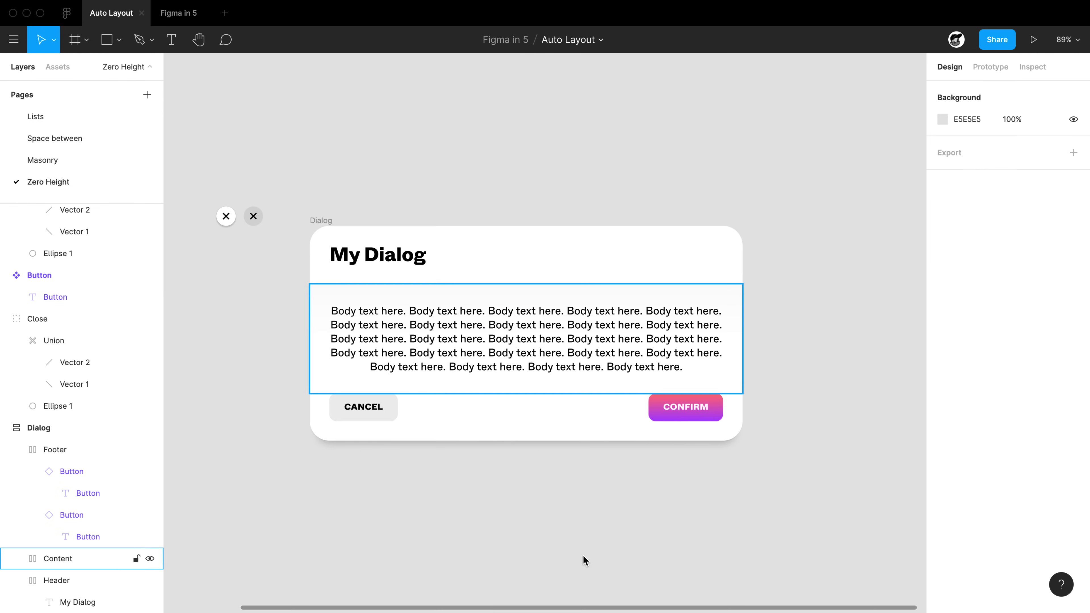
Move the close icon into the dialog's Header frame, after the My Dialog title.
{"action": "left_click", "coordinate": [583, 552]}
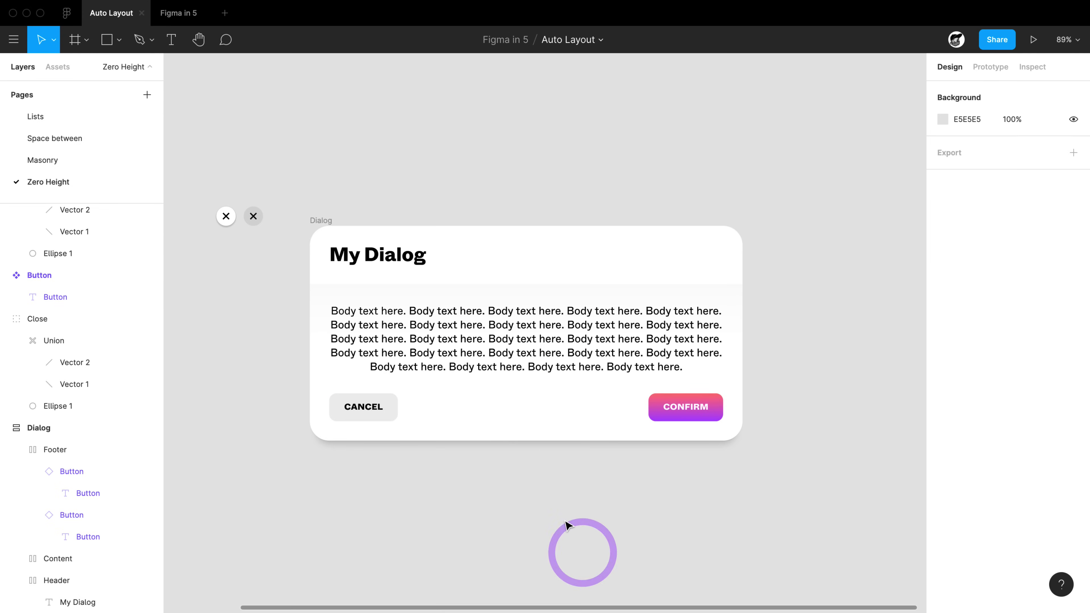
{"action": "scroll", "coordinate": [567, 515], "scroll_direction": "left", "scroll_amount": 2}
{"action": "scroll", "coordinate": [569, 522], "scroll_direction": "left", "scroll_amount": 1}
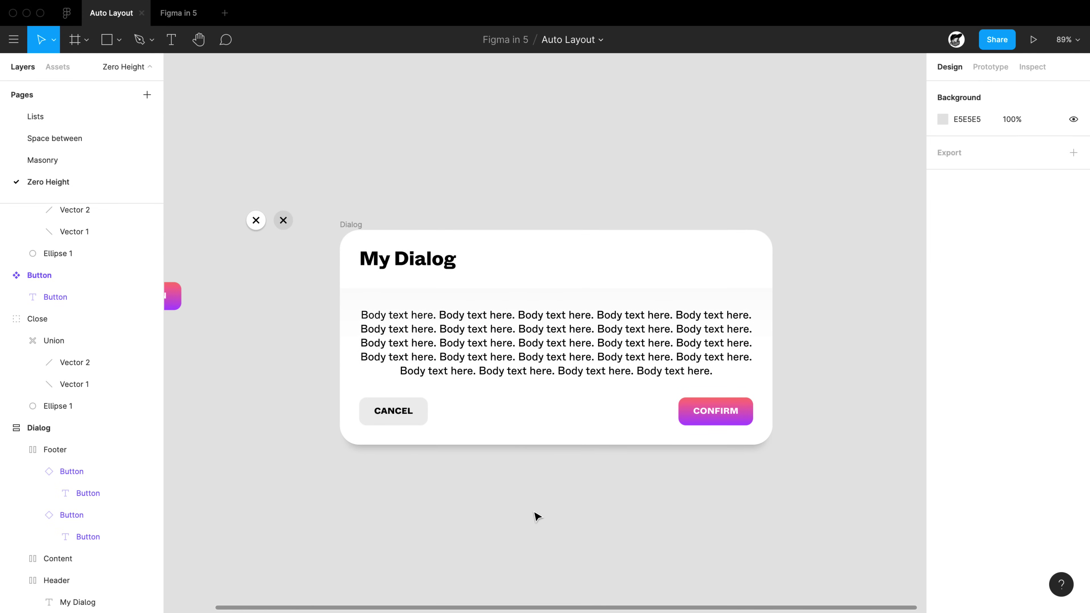
{"action": "left_click", "coordinate": [414, 263]}
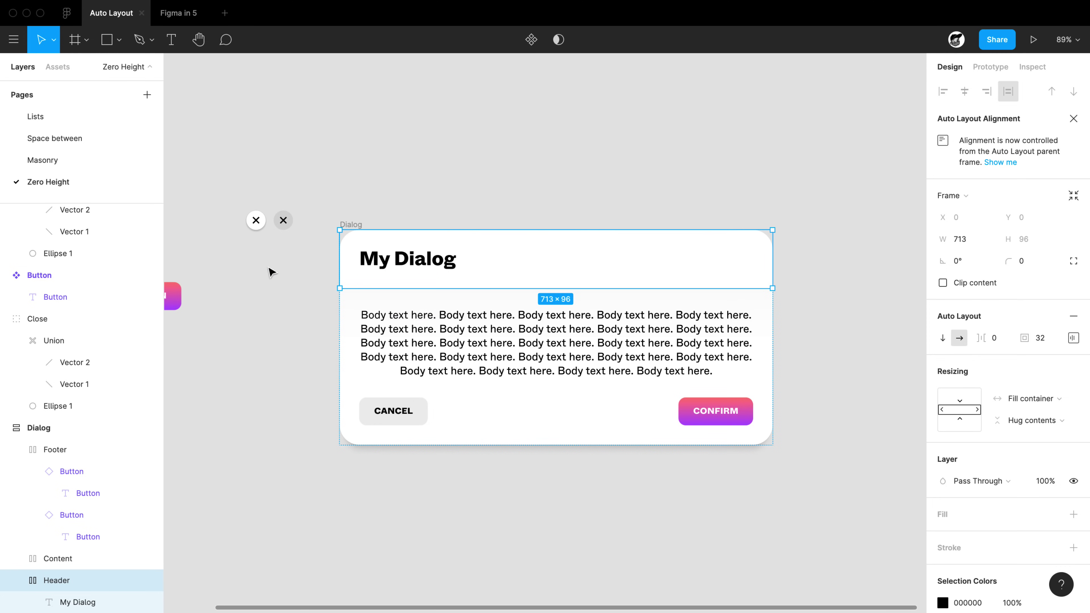
{"action": "scroll", "coordinate": [271, 288], "scroll_direction": "right", "scroll_amount": 2}
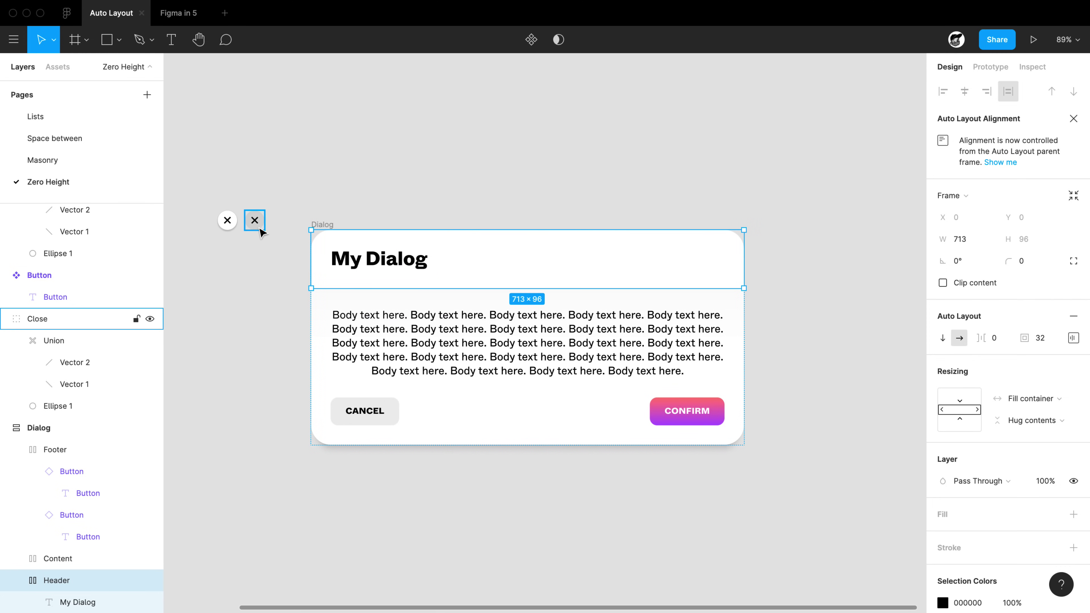
{"action": "left_click_drag", "start_coordinate": [256, 222], "coordinate": [462, 263]}
Set the Header's auto layout spacing to Space Between, pushing the close icon right.
{"action": "left_click", "coordinate": [81, 471]}
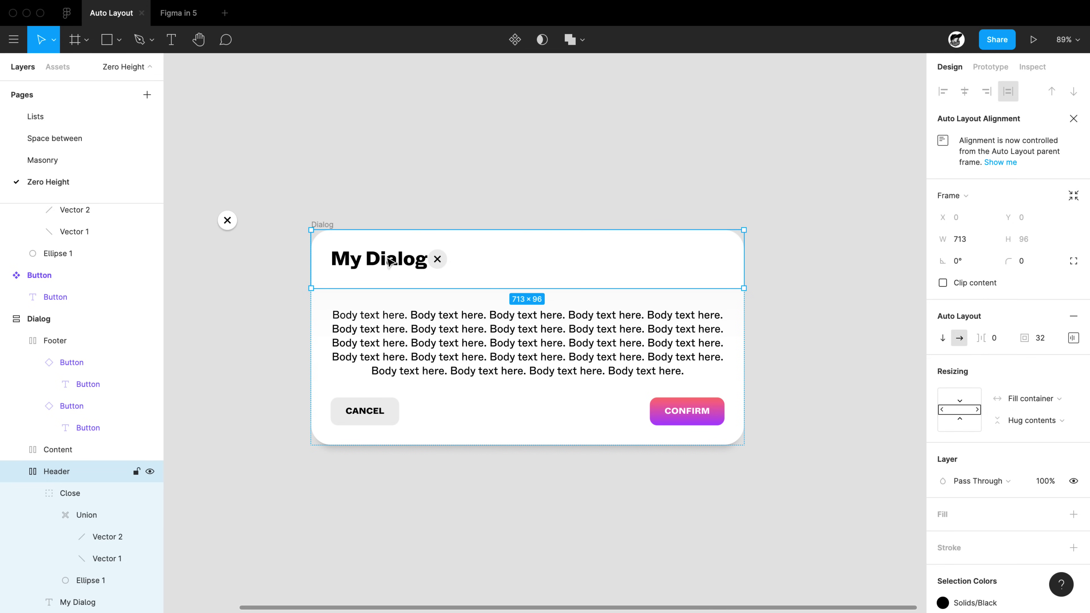
{"action": "left_click", "coordinate": [1073, 339]}
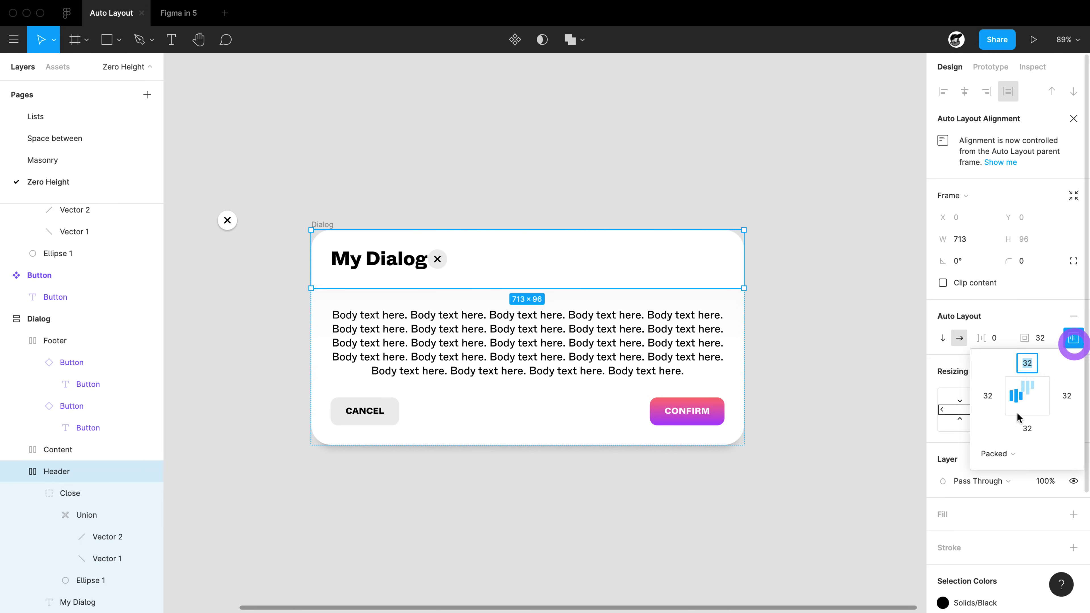
{"action": "left_click", "coordinate": [991, 453]}
{"action": "left_click", "coordinate": [1016, 470]}
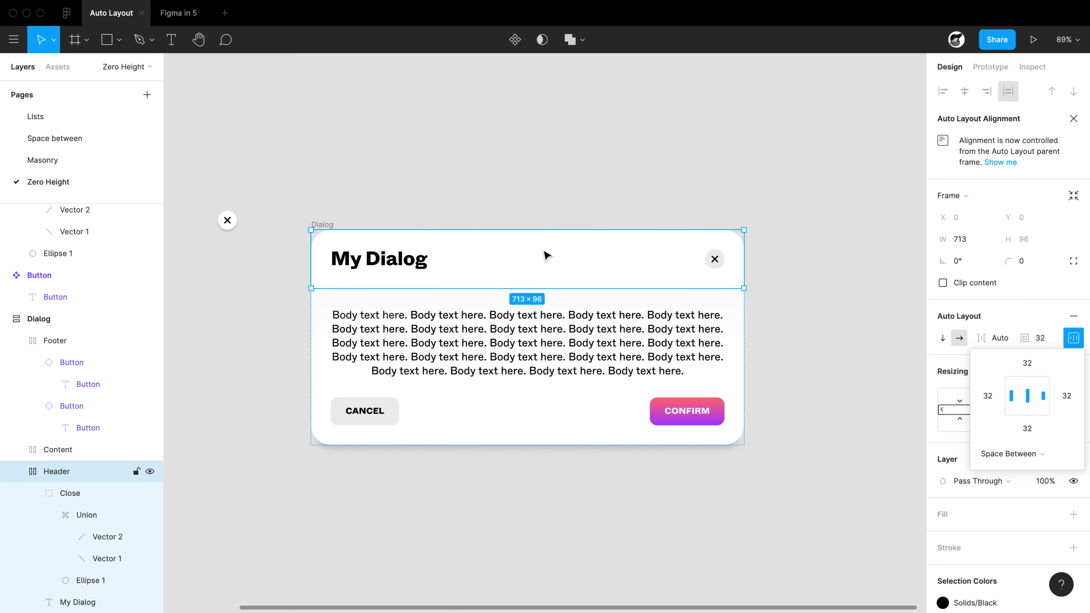
{"action": "double_click", "coordinate": [353, 269], "text": "super"}
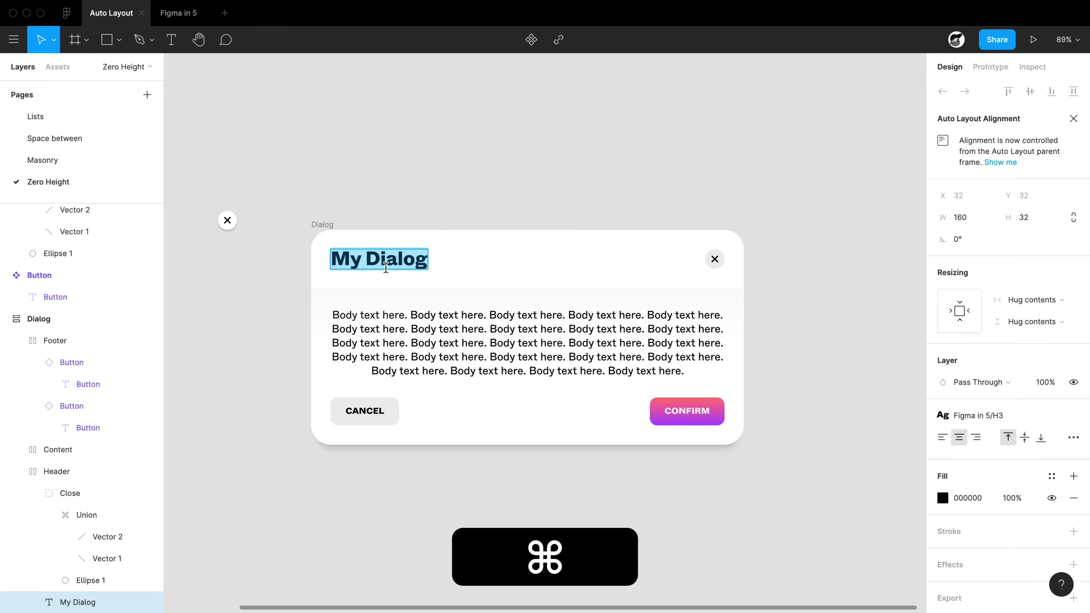
Paste extra copies of 'My Dialog' into the heading to test a long title, then undo.
{"action": "key", "text": "super+c"}
{"action": "left_click", "coordinate": [426, 265]}
{"action": "key", "text": "super+v"}
{"action": "key", "text": "super+v"}
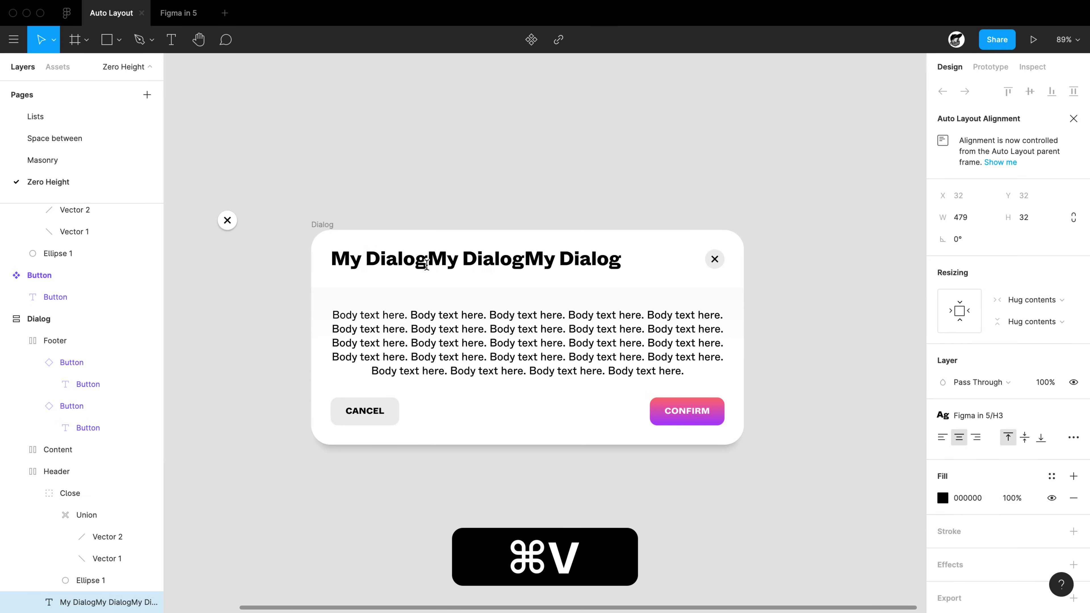
{"action": "key", "text": "super+v"}
{"action": "key", "text": "super+v"}
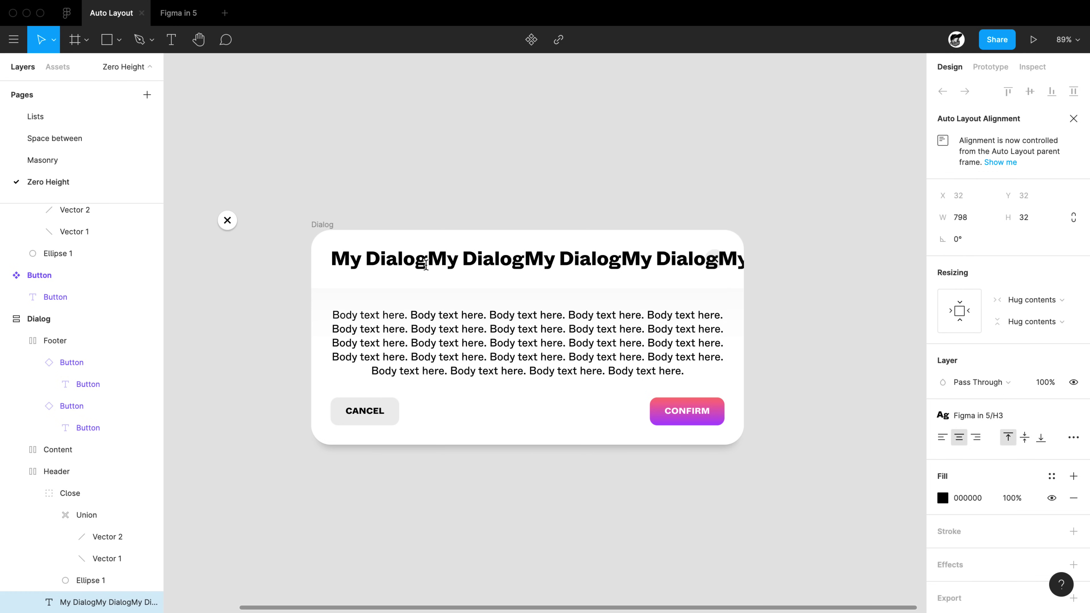
{"action": "key", "text": "super+z"}
{"action": "key", "text": "super+z"}
{"action": "key", "text": "super+z"}
{"action": "key", "text": "super+z"}
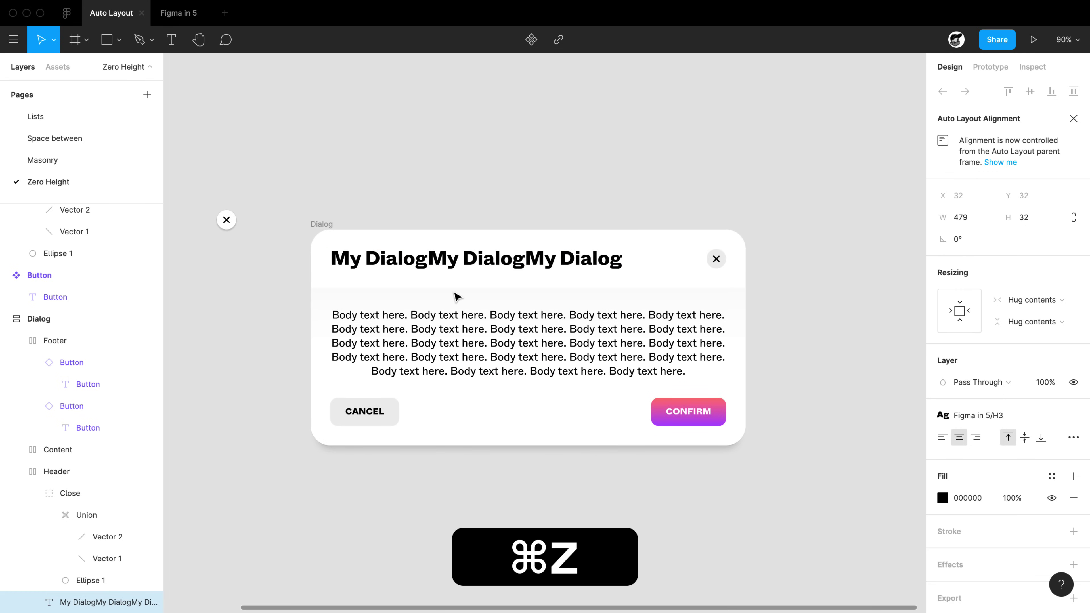
Set the My Dialog title's width to Fill container and left-align its text.
{"action": "left_click", "coordinate": [469, 179]}
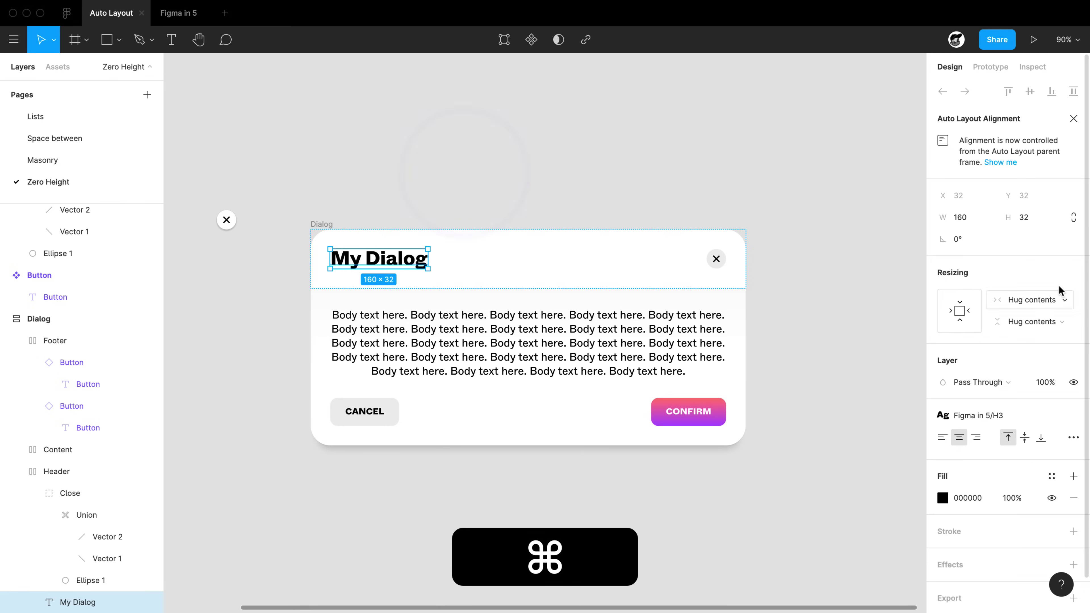
{"action": "left_click", "coordinate": [1051, 302]}
{"action": "left_click", "coordinate": [1043, 319]}
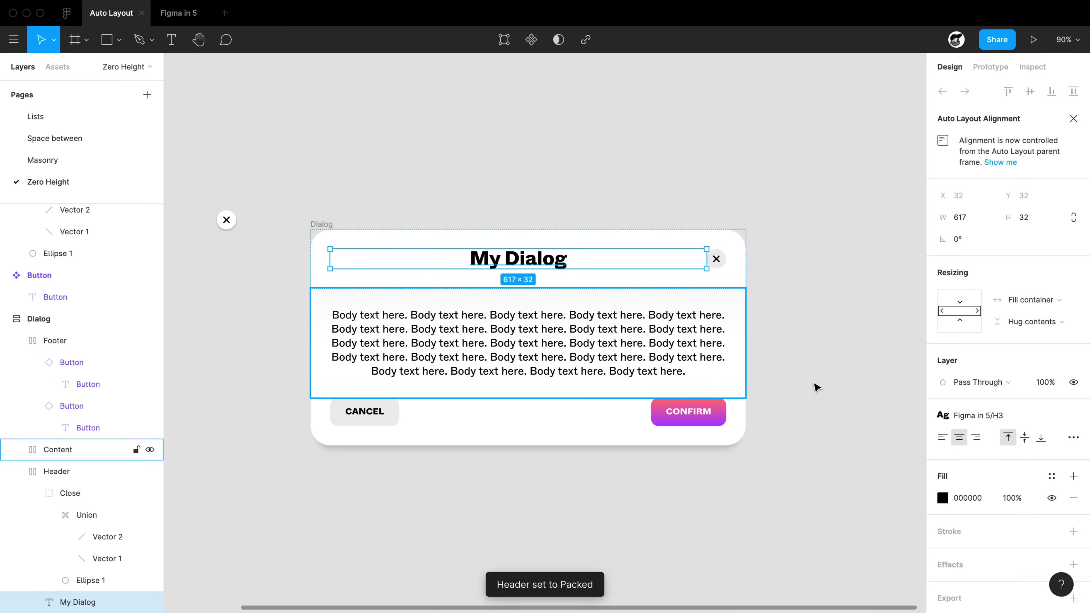
{"action": "left_click", "coordinate": [942, 437]}
Paste the title repeatedly to check it wraps before the close button, then undo.
{"action": "double_click", "coordinate": [421, 262]}
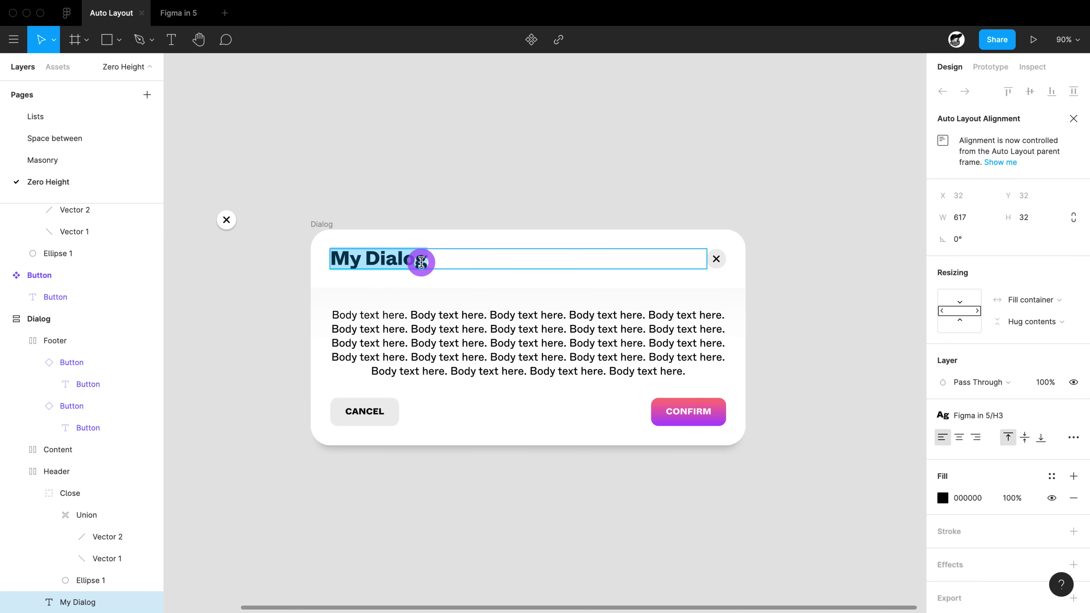
{"action": "triple_click", "coordinate": [441, 260]}
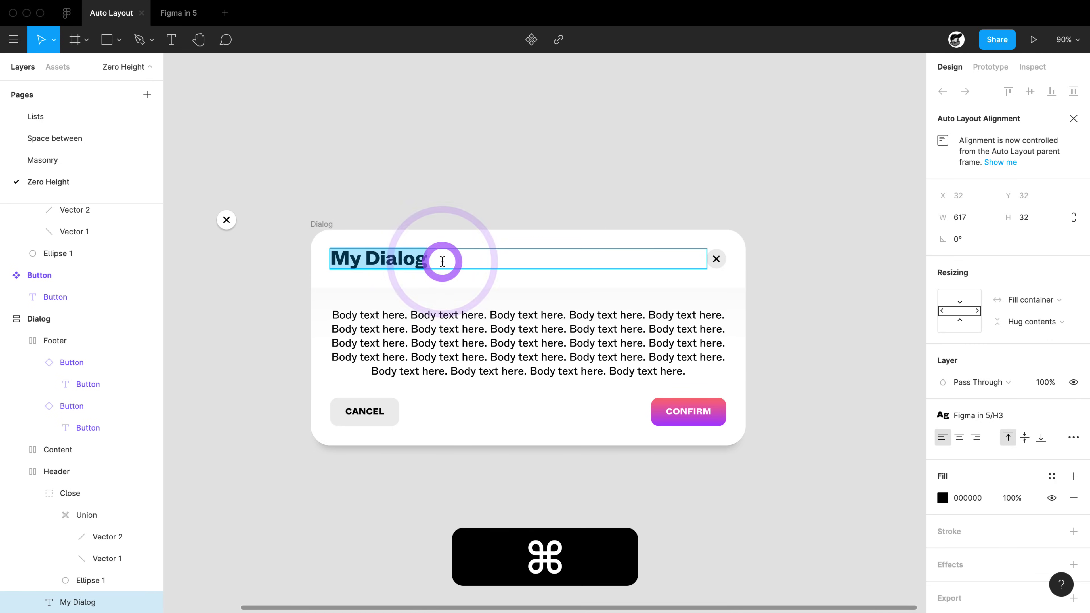
{"action": "key", "text": "super+c"}
{"action": "key", "text": "super+v"}
{"action": "key", "text": "super+v"}
{"action": "key", "text": "super+v"}
{"action": "key", "text": "super+v"}
{"action": "key", "text": "super+v"}
{"action": "key", "text": "super+v"}
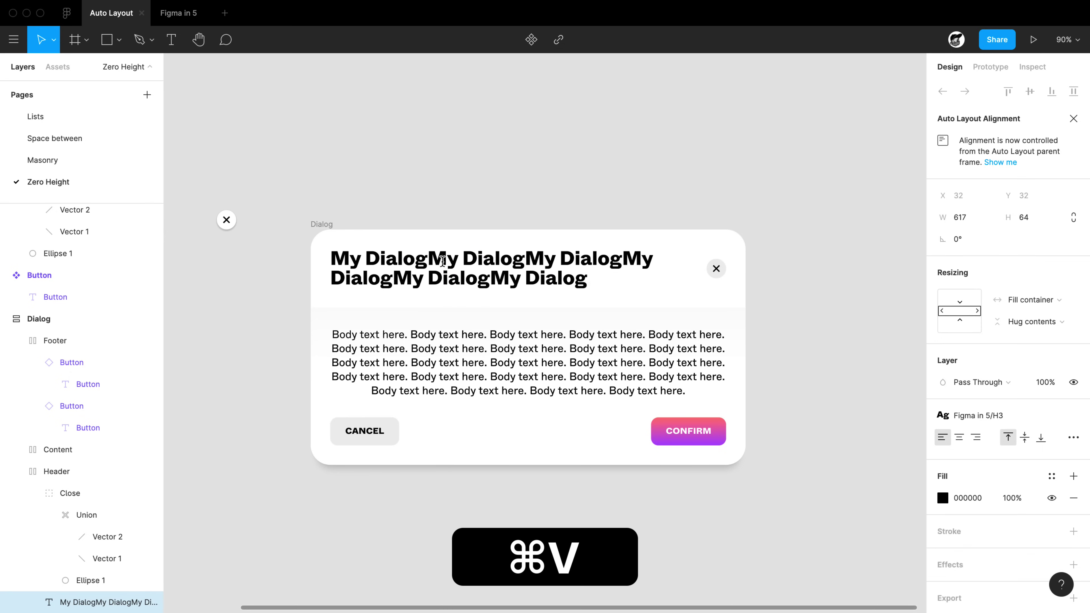
{"action": "key", "text": "super+z"}
{"action": "key", "text": "super+z"}
{"action": "key", "text": "super+z"}
{"action": "key", "text": "super+z"}
{"action": "key", "text": "super+z"}
{"action": "key", "text": "super+z"}
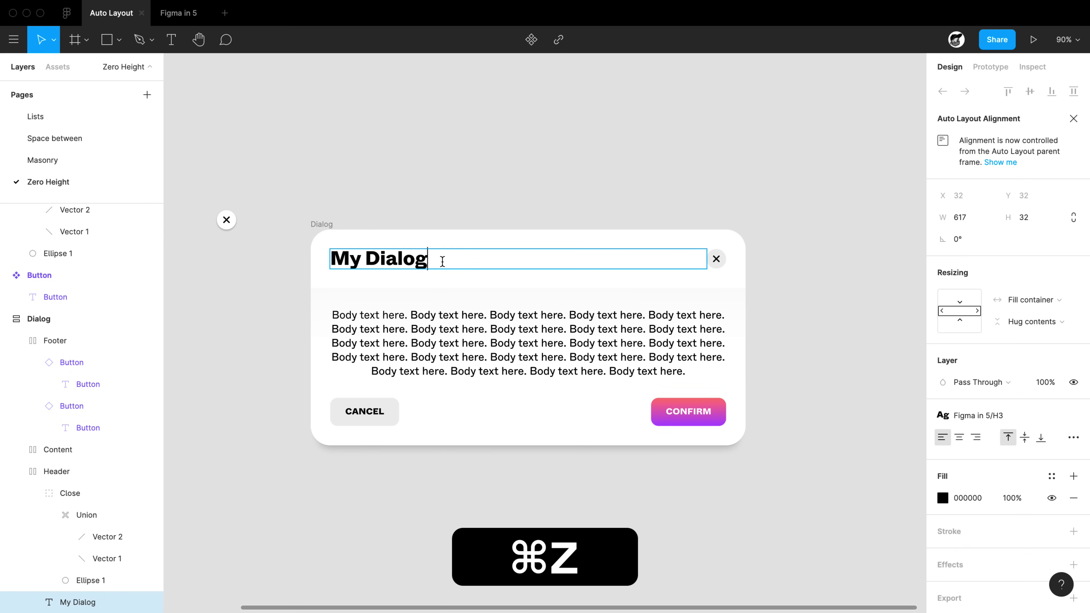
{"action": "key", "text": "super+a"}
{"action": "left_click", "coordinate": [474, 200]}
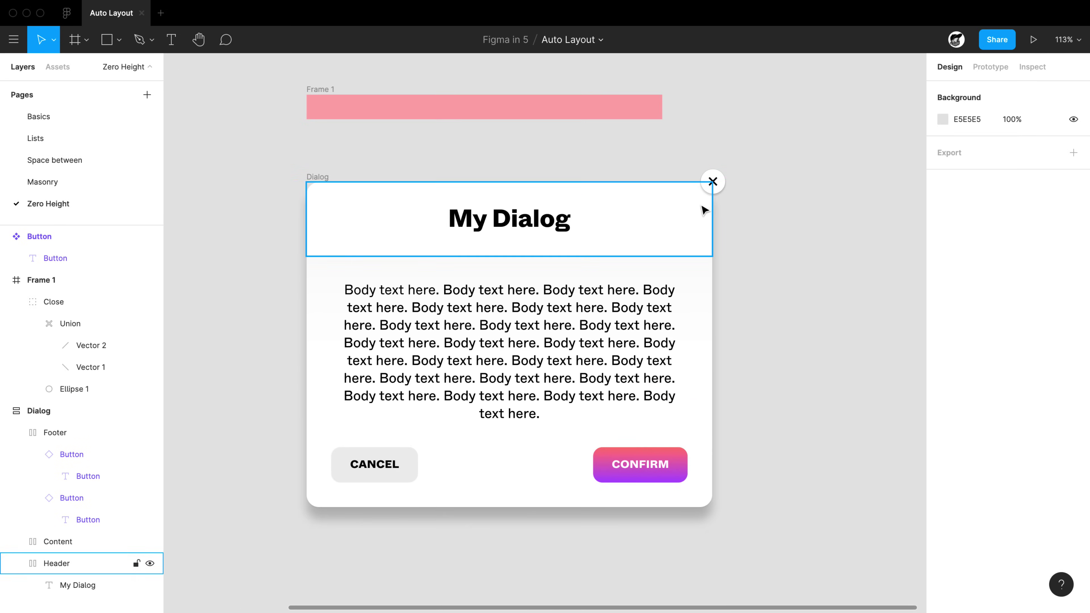
Move the close button onto the right end of the pink Frame 1 bar.
{"action": "scroll", "coordinate": [749, 200], "scroll_direction": "up", "scroll_amount": 1}
{"action": "left_click", "coordinate": [715, 209]}
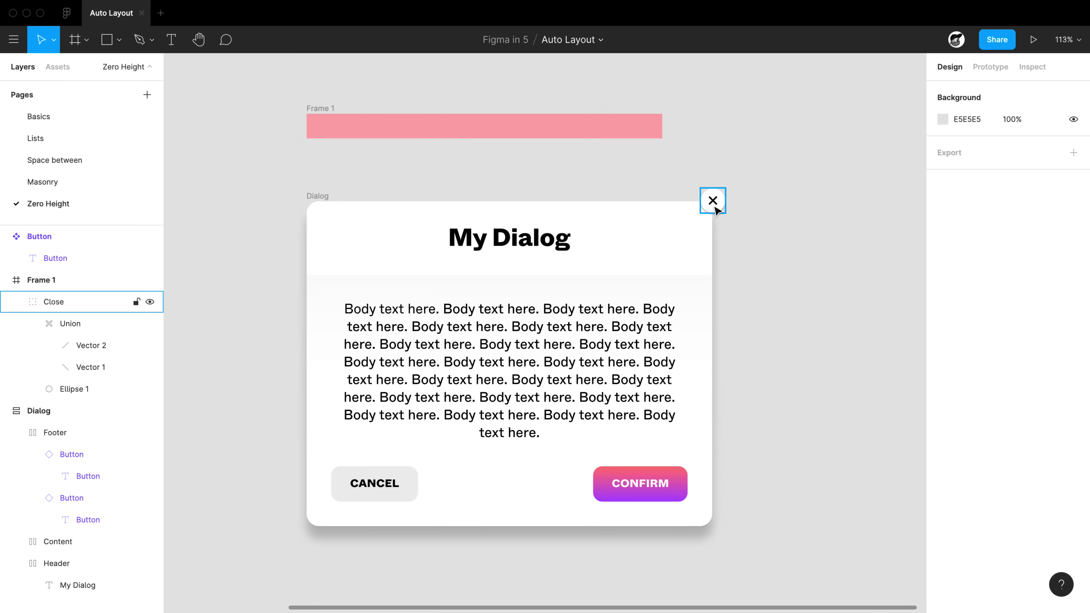
{"action": "left_click", "coordinate": [782, 240]}
{"action": "left_click_drag", "start_coordinate": [712, 201], "coordinate": [663, 115]}
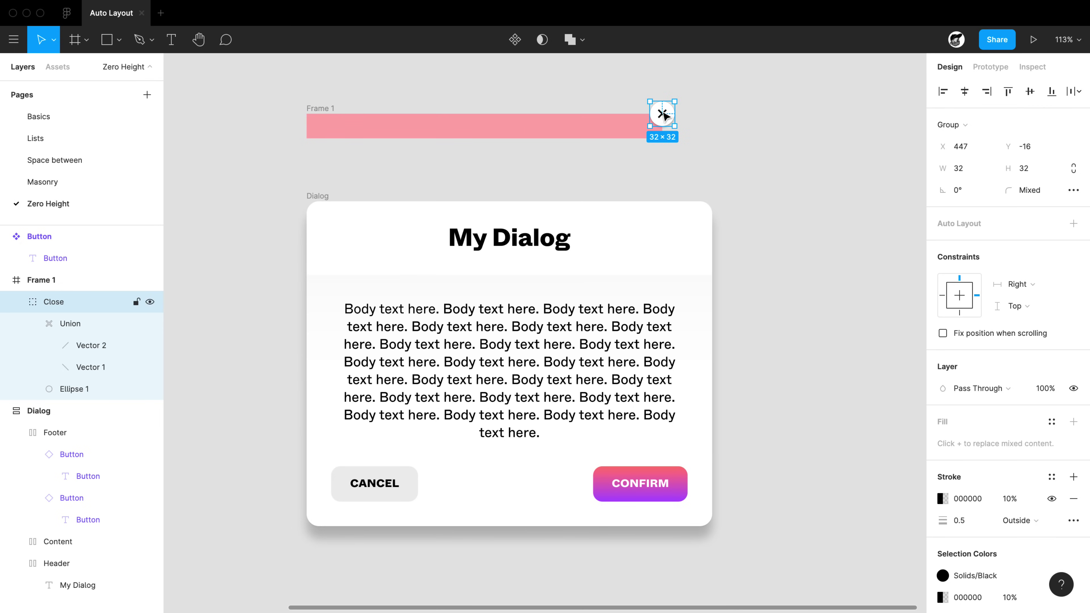
Narrow Frame 1 from 463 to about 364 px to confirm the close icon stays pinned right.
{"action": "left_click", "coordinate": [323, 110]}
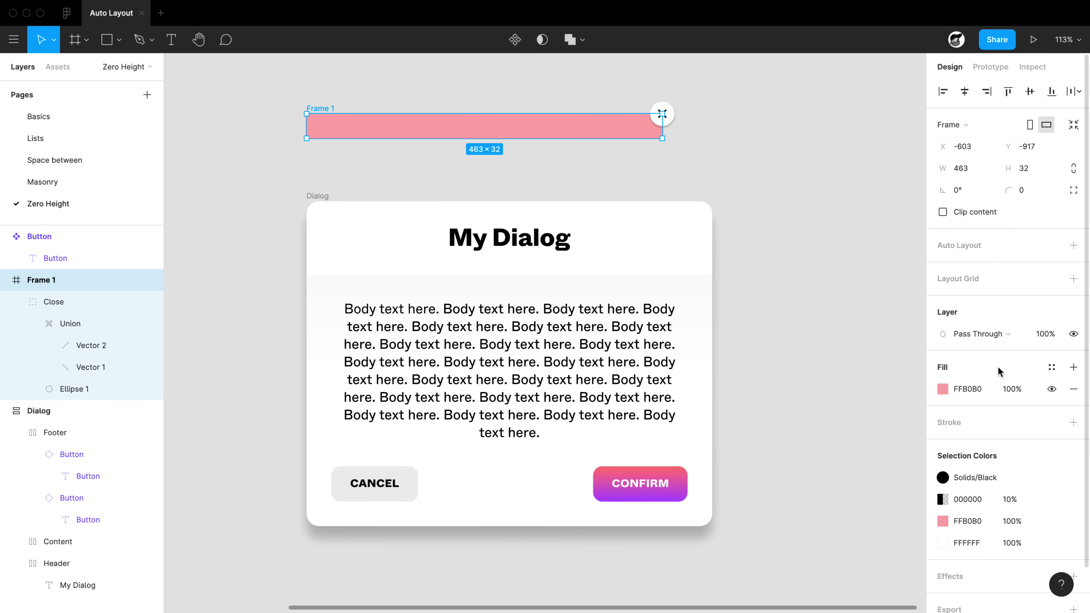
{"action": "key", "text": "Escape"}
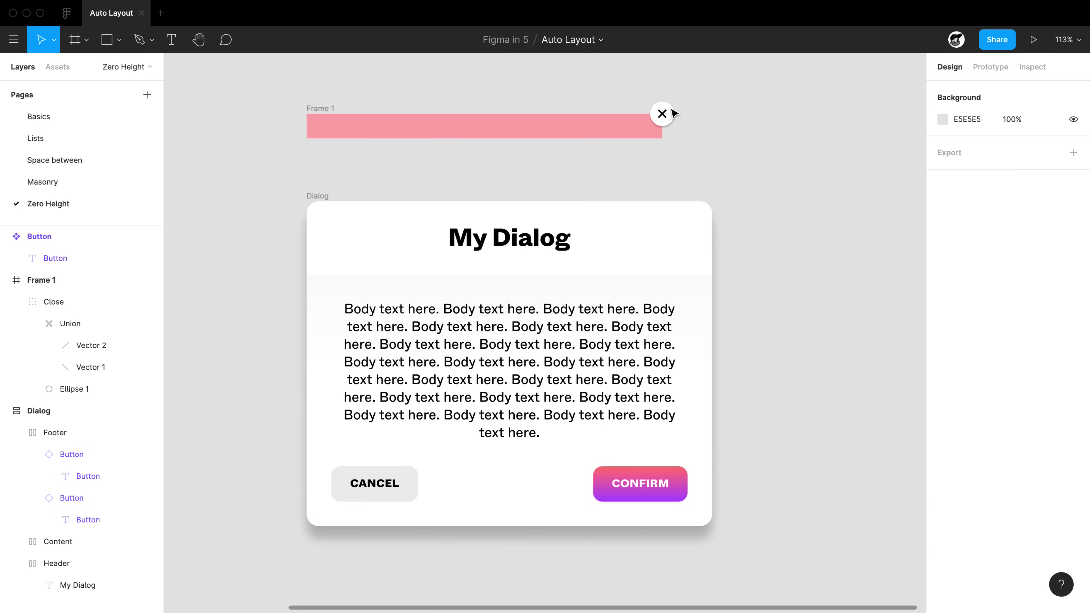
{"action": "left_click", "coordinate": [662, 114]}
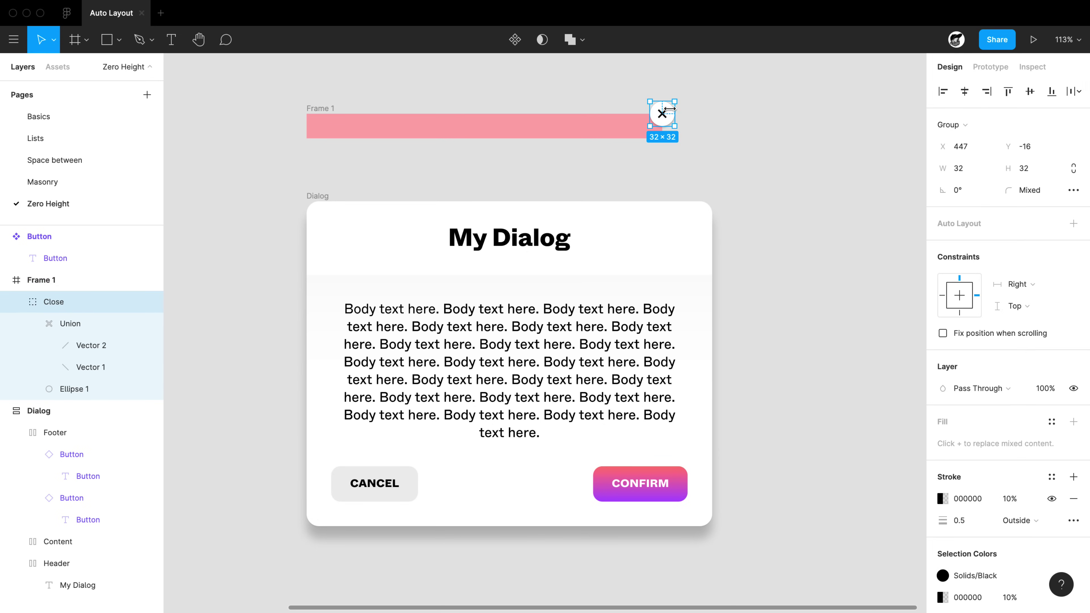
{"action": "left_click", "coordinate": [433, 163]}
{"action": "left_click", "coordinate": [323, 109]}
{"action": "left_click_drag", "start_coordinate": [661, 129], "coordinate": [594, 129]}
Place Frame 1 at the top of the Dialog with Fill container width, and widen Dialog to test.
{"action": "left_click", "coordinate": [484, 138]}
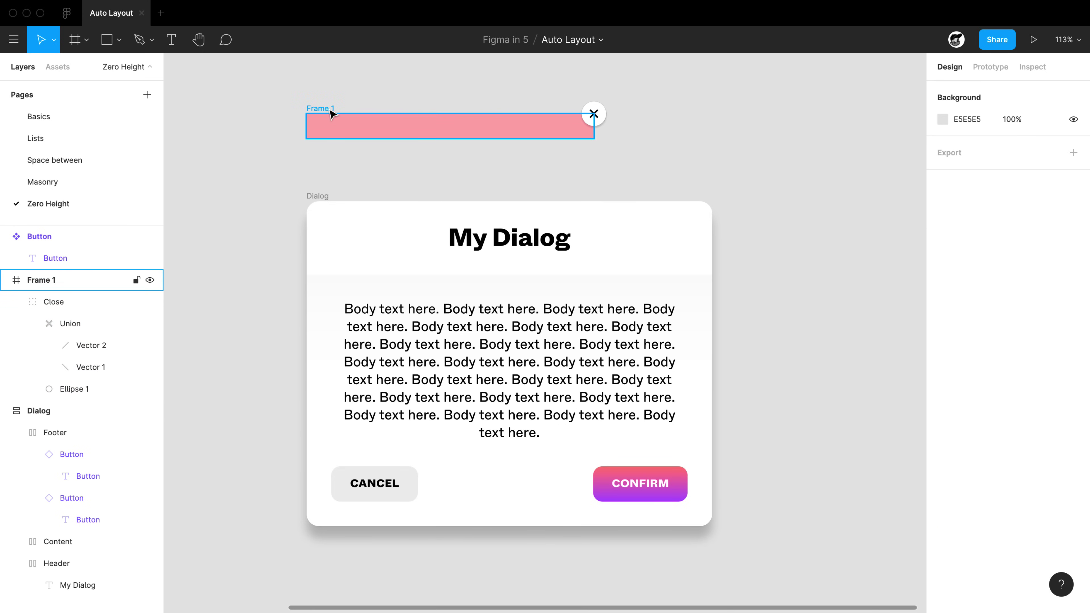
{"action": "left_click_drag", "start_coordinate": [333, 112], "coordinate": [386, 207]}
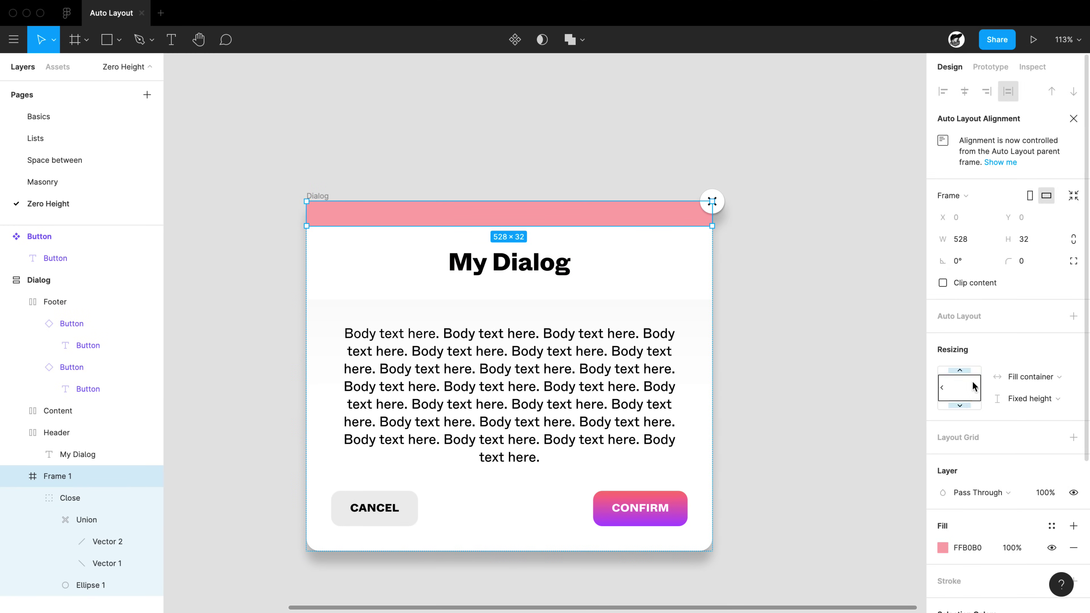
{"action": "left_click", "coordinate": [1015, 380]}
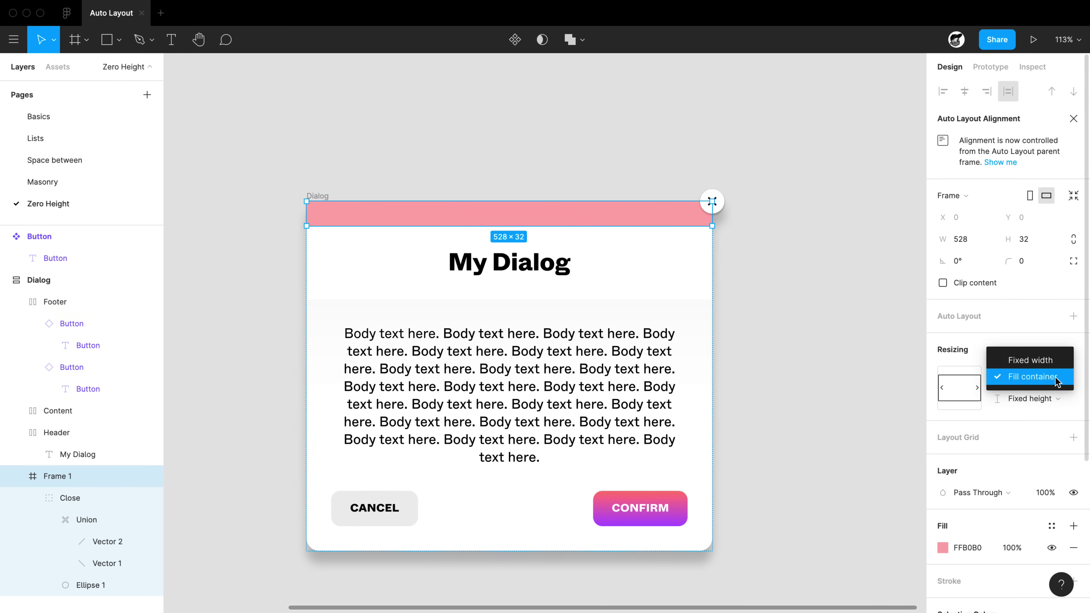
{"action": "left_click", "coordinate": [818, 213]}
{"action": "left_click", "coordinate": [320, 196]}
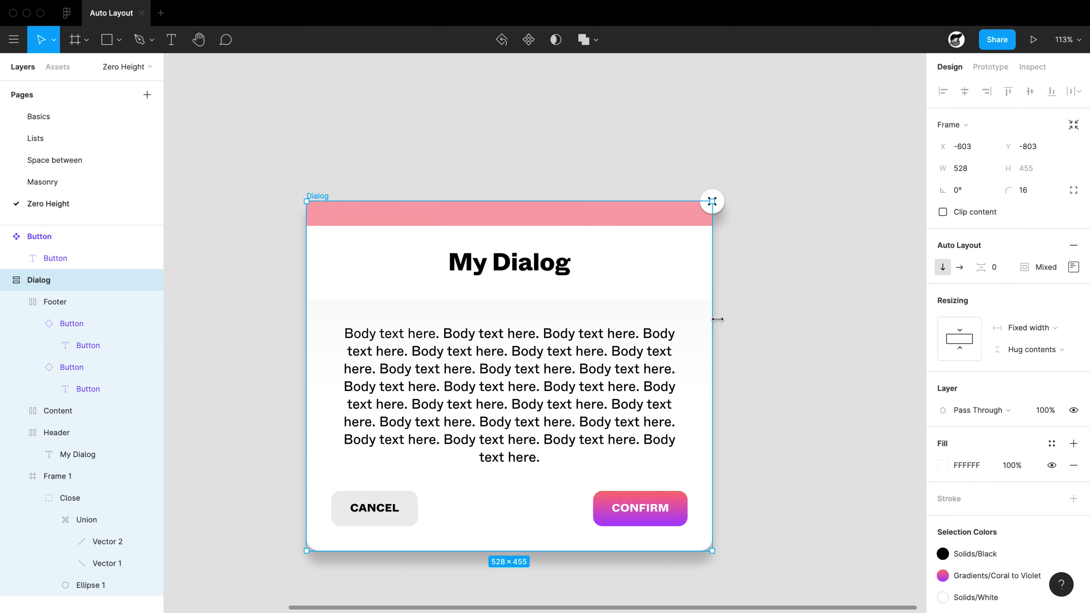
{"action": "left_click_drag", "start_coordinate": [654, 320], "coordinate": [712, 322]}
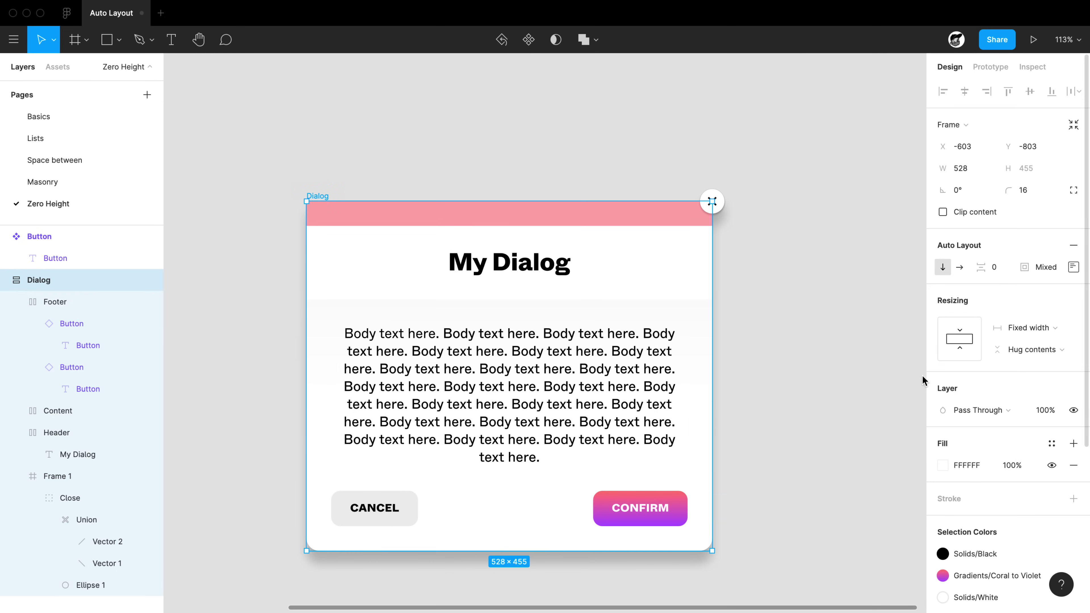
{"action": "left_click", "coordinate": [785, 325]}
Set the pink Frame 1 bar's height to 0.001 so it collapses to zero.
{"action": "left_click", "coordinate": [389, 219]}
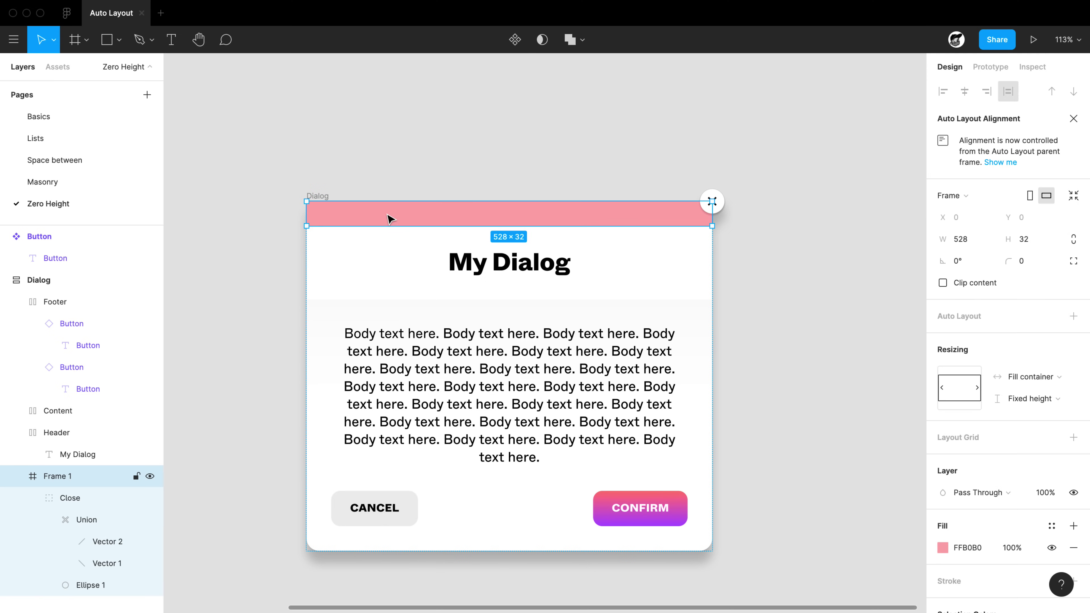
{"action": "left_click", "coordinate": [1031, 241]}
{"action": "scroll", "coordinate": [1031, 241], "scroll_direction": "down", "scroll_amount": 1}
{"action": "type", "text": "1"}
{"action": "key", "text": "Tab"}
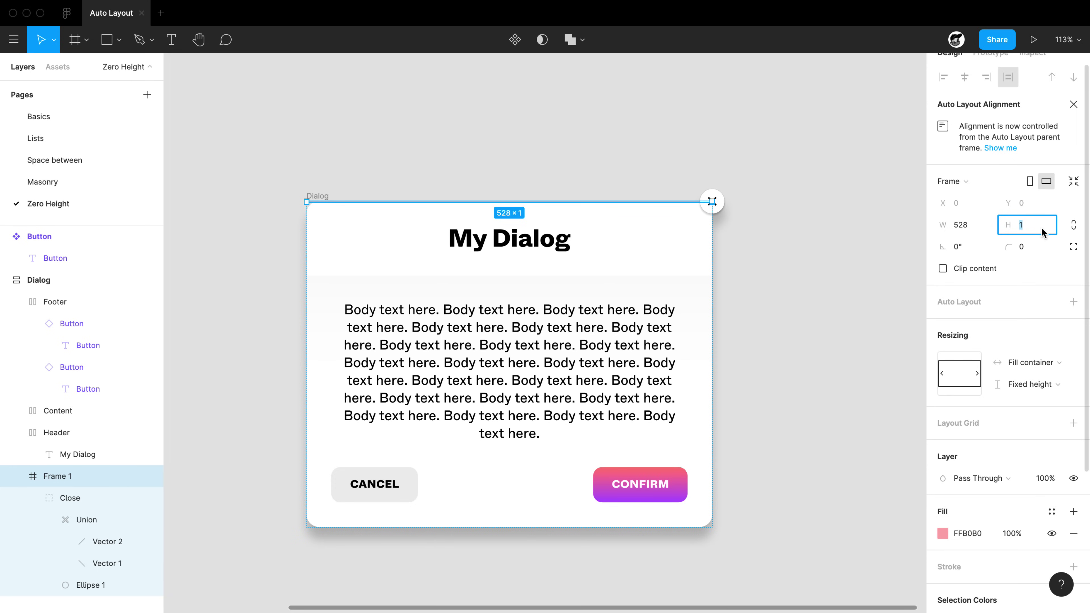
{"action": "type", "text": "0.001"}
{"action": "key", "text": "Tab"}
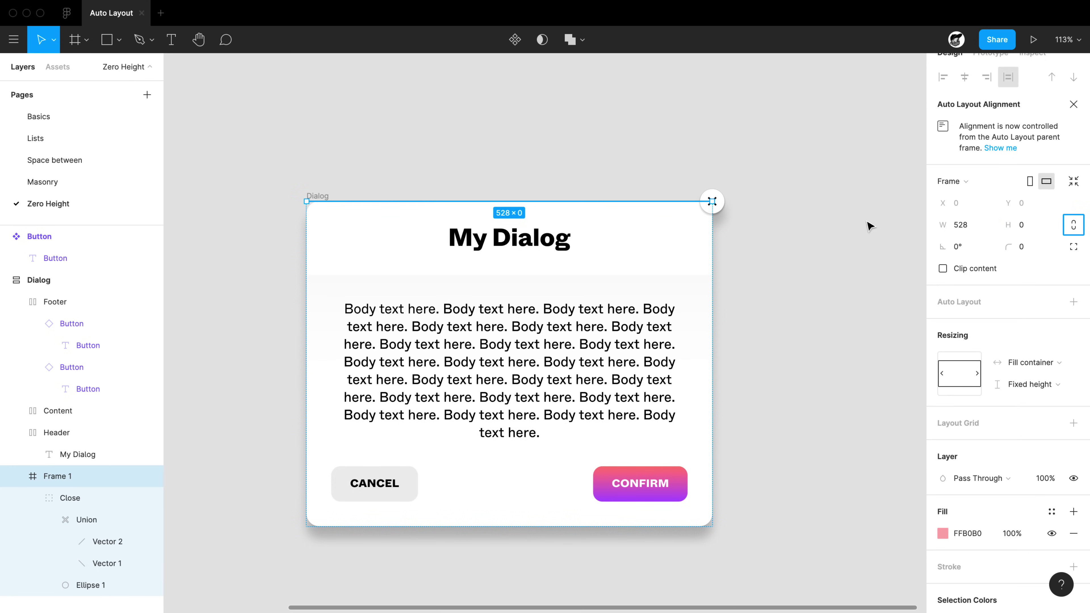
Resize the Dialog to check the close button stays at its top-right corner.
{"action": "left_click", "coordinate": [834, 244]}
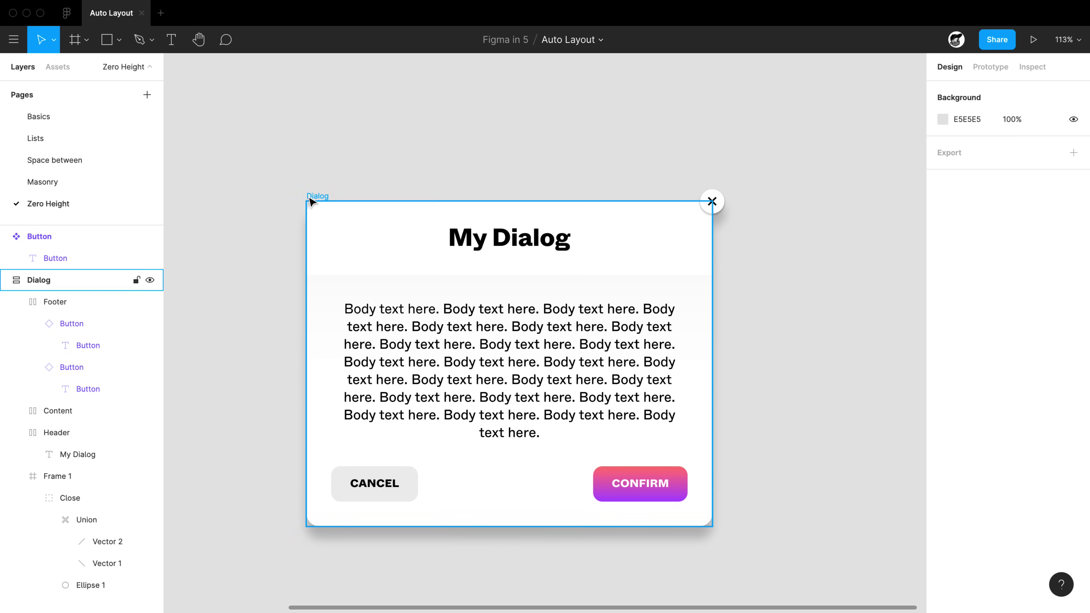
{"action": "left_click", "coordinate": [316, 196]}
{"action": "left_click", "coordinate": [760, 208]}
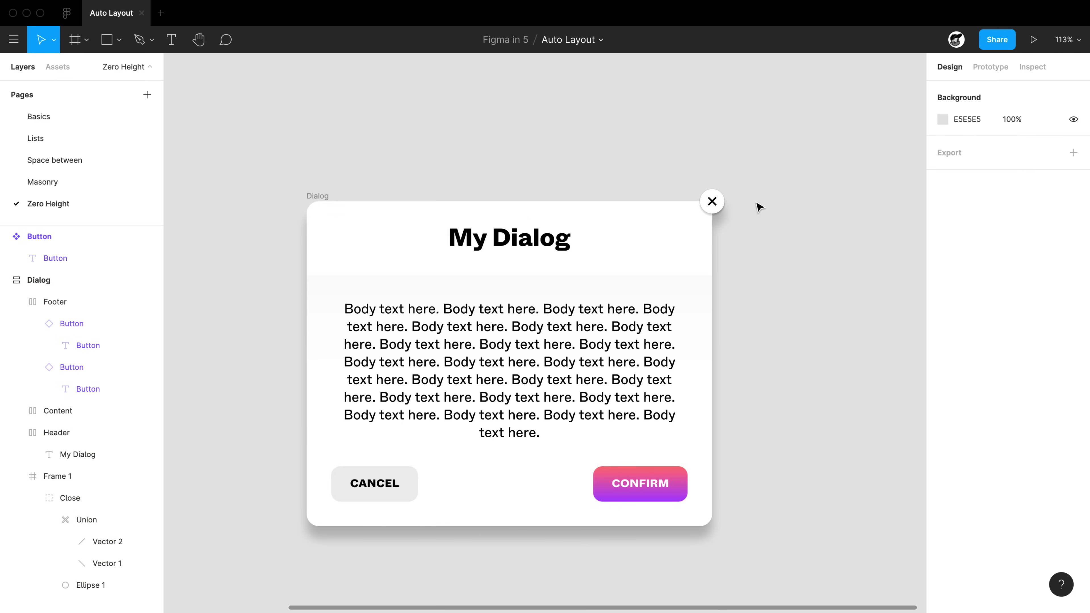
{"action": "left_click", "coordinate": [317, 201]}
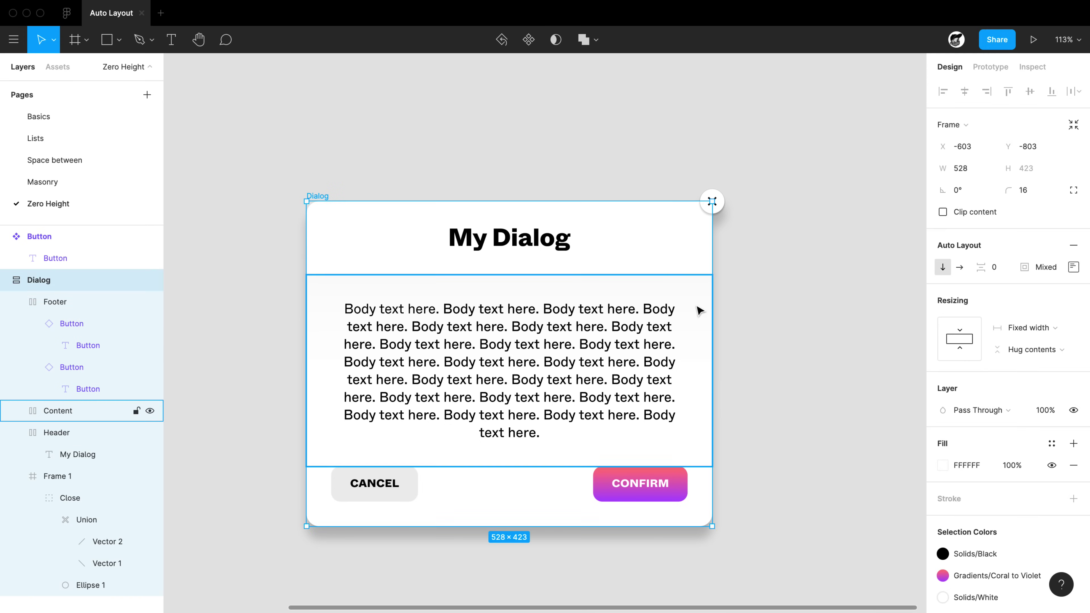
{"action": "mouse_move", "coordinate": [712, 309]}
{"action": "left_mouse_down"}
{"action": "mouse_move", "coordinate": [472, 321]}
{"action": "mouse_move", "coordinate": [708, 309]}
{"action": "left_mouse_up"}
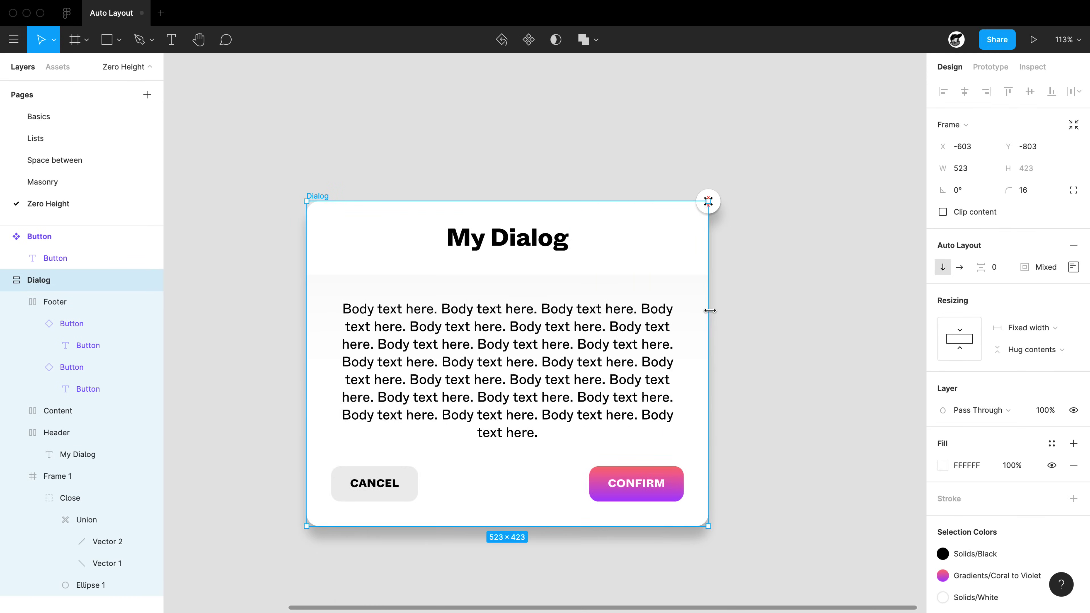
{"action": "left_click", "coordinate": [786, 323]}
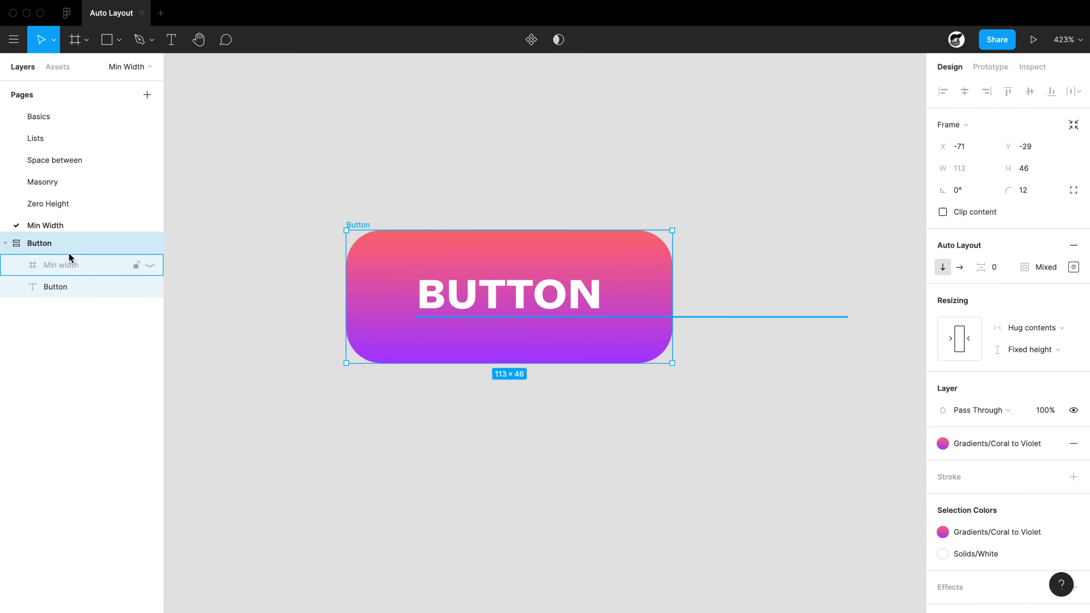
Unhide the 150-wide Min width frame inside the BUTTON auto layout.
{"action": "left_click", "coordinate": [70, 266]}
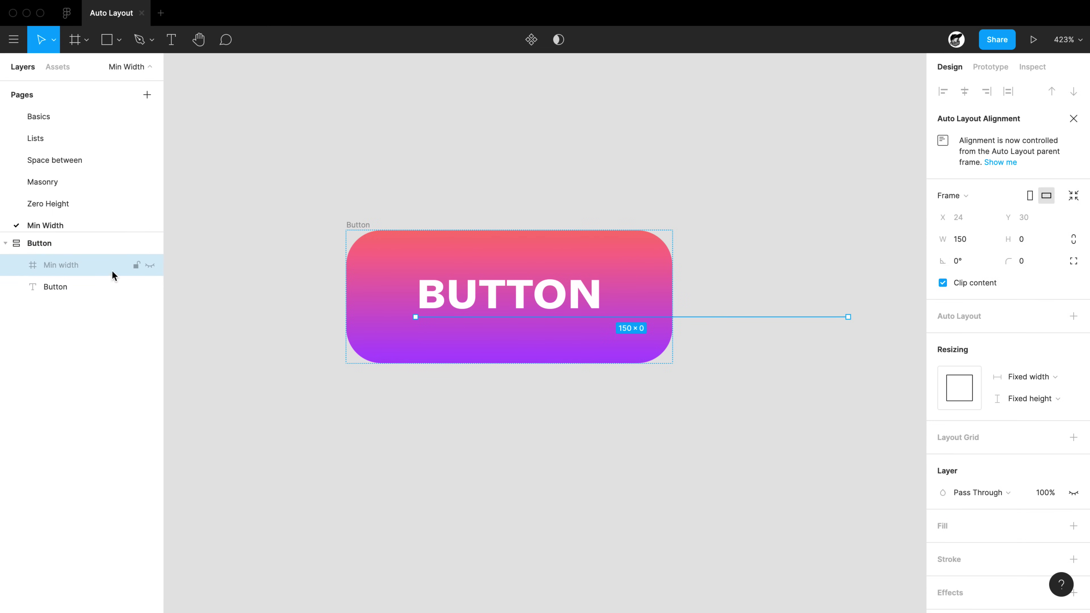
{"action": "left_click", "coordinate": [150, 267]}
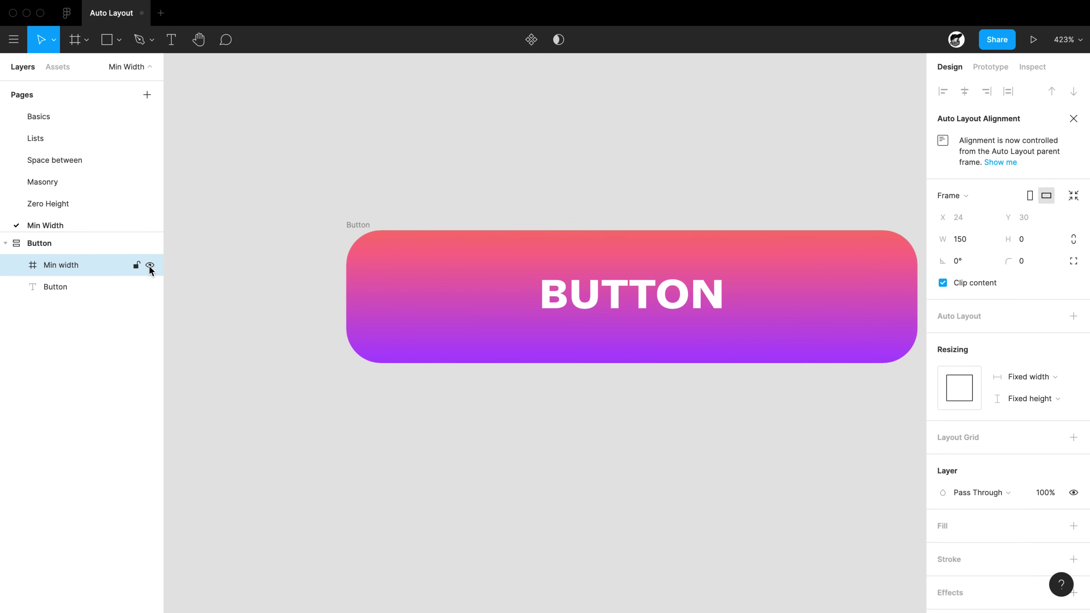
{"action": "scroll", "coordinate": [432, 469], "scroll_direction": "down", "scroll_amount": 2}
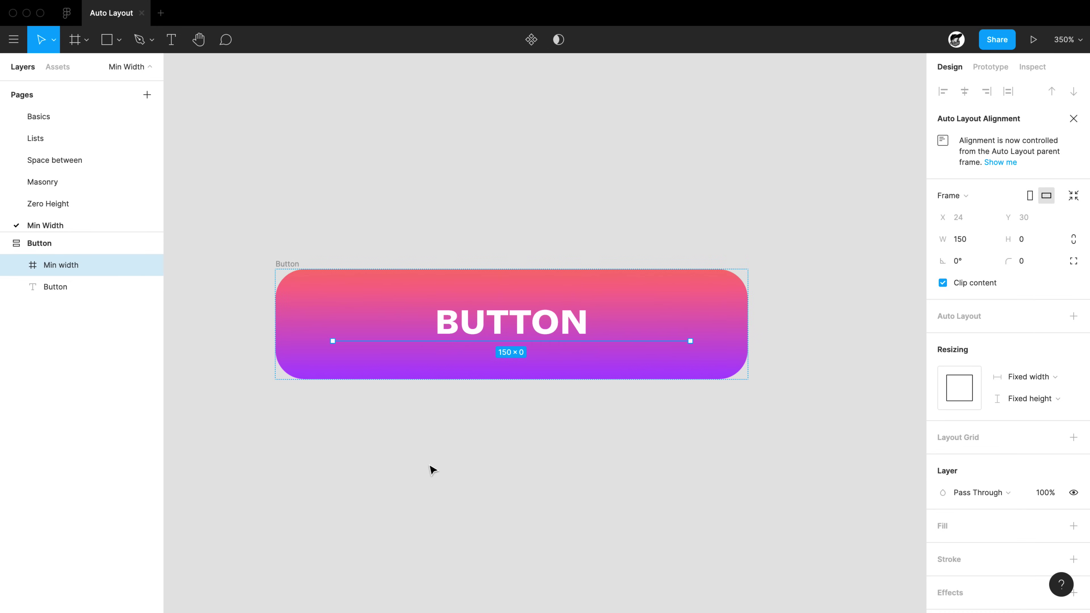
{"action": "scroll", "coordinate": [431, 469], "scroll_direction": "right", "scroll_amount": 2}
{"action": "left_click", "coordinate": [450, 464]}
Paste copies into the BUTTON label so it repeats five times, growing the button to 323 px.
{"action": "left_click", "coordinate": [231, 264]}
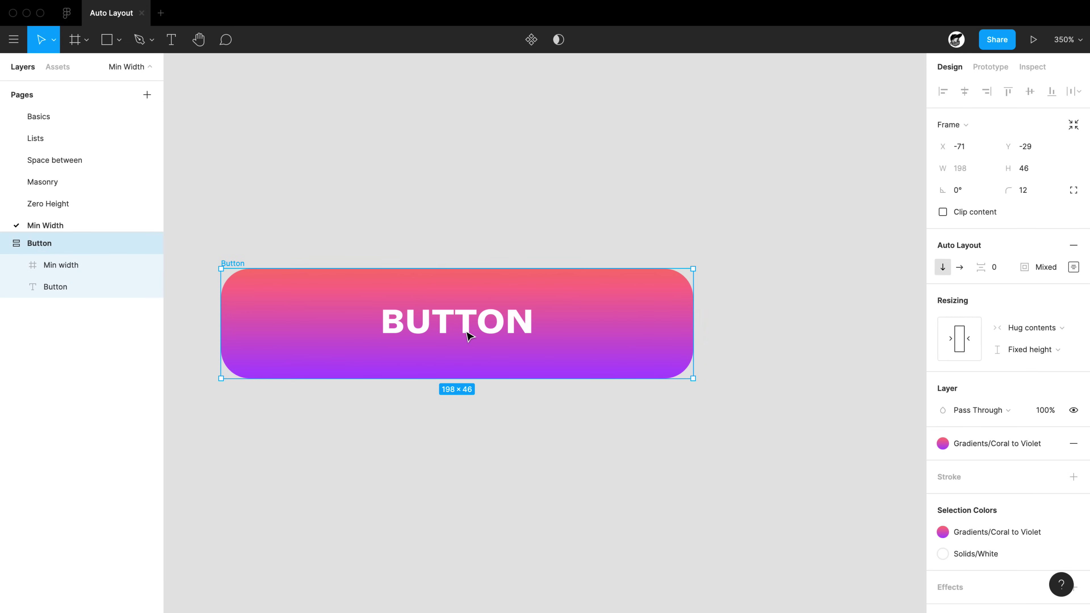
{"action": "left_click", "coordinate": [464, 322]}
{"action": "key", "text": "ctrl+c"}
{"action": "key", "text": "ctrl+v"}
{"action": "key", "text": "ctrl+v"}
{"action": "key", "text": "ctrl+v"}
{"action": "key", "text": "ctrl+v"}
{"action": "key", "text": "ctrl+v"}
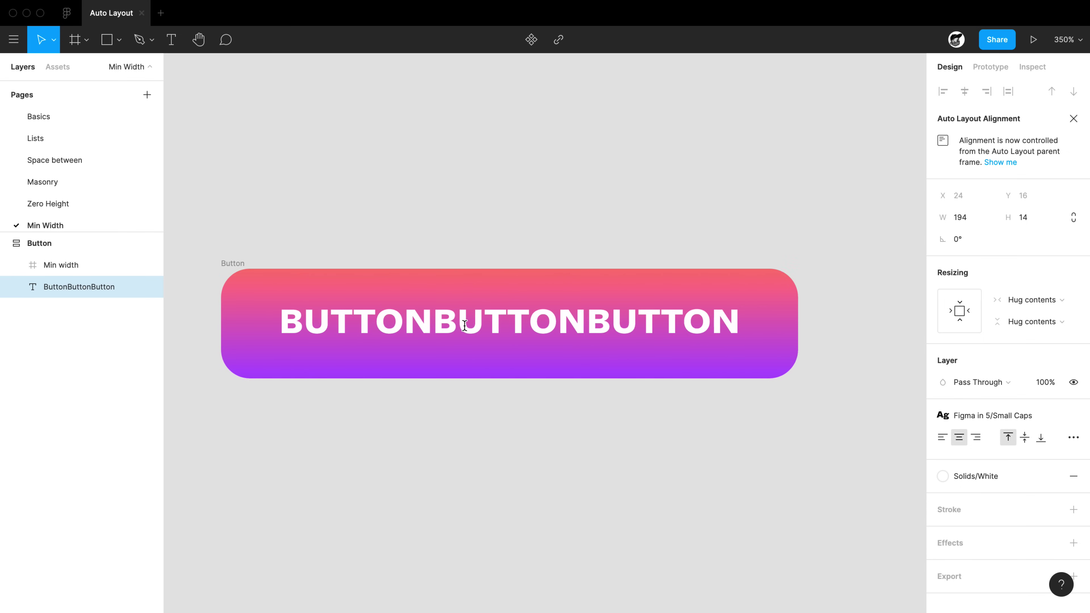
{"action": "scroll", "coordinate": [435, 384], "scroll_direction": "down", "scroll_amount": 5}
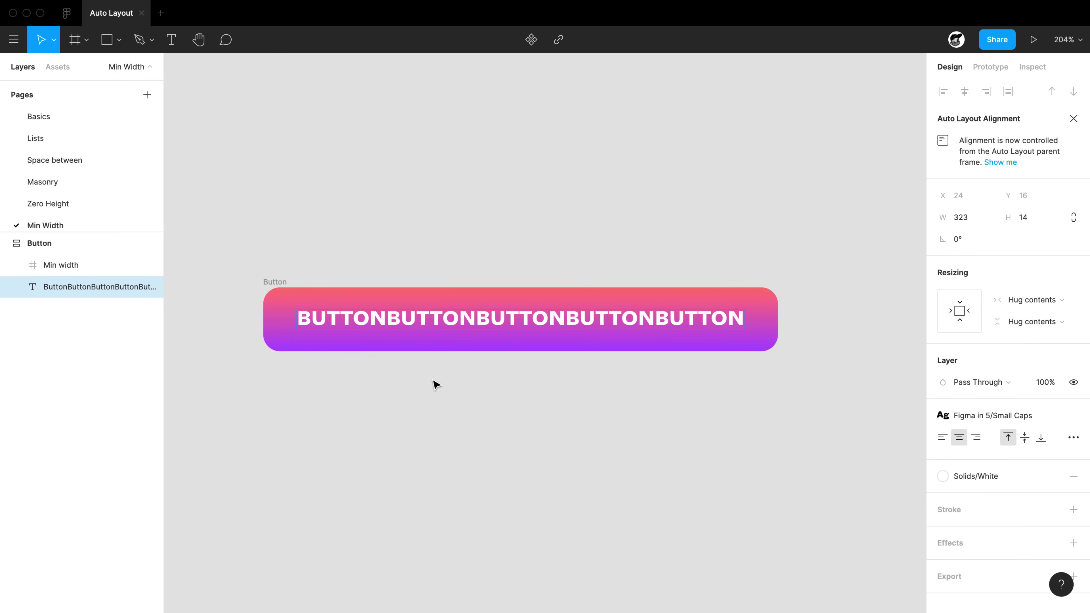